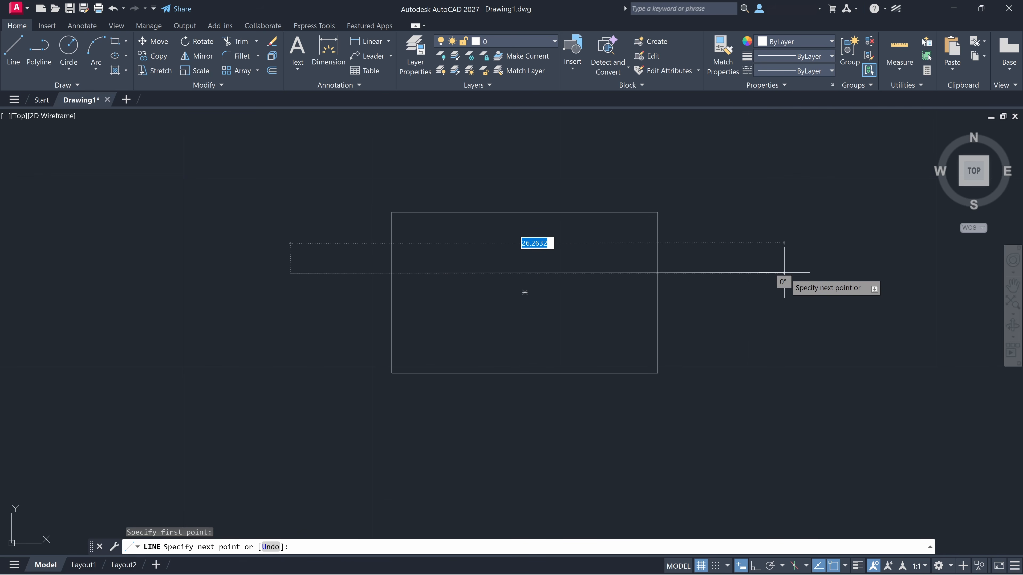
Step: Finish a horizontal line about 26.26 units long that crosses the rectangle and extends past both of its sides
click(784, 273)
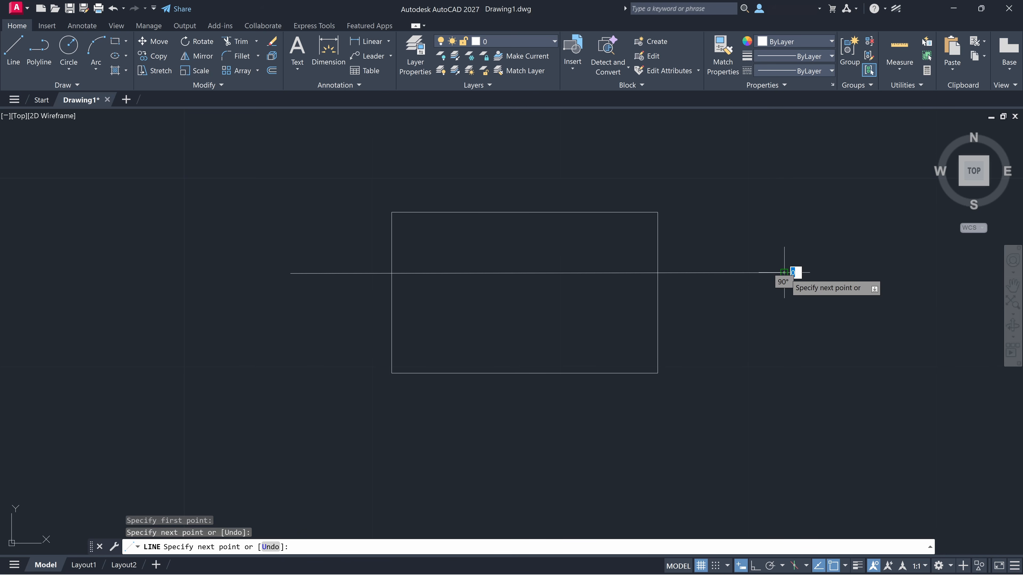
key(Escape)
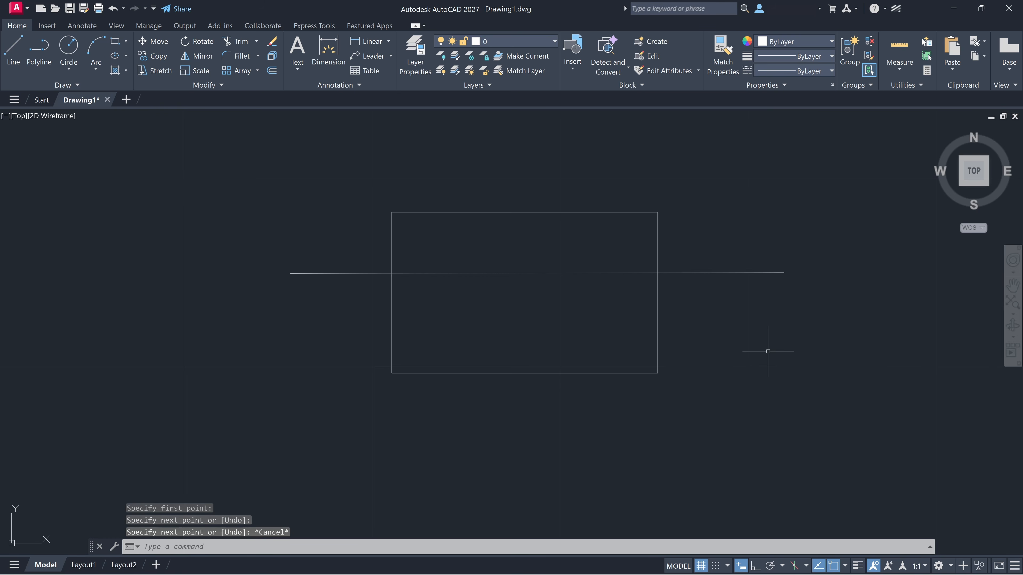
Step: Trim both ends of the line outside the rectangle and the rectangle's right edge above the line
text(tr)
key(Return)
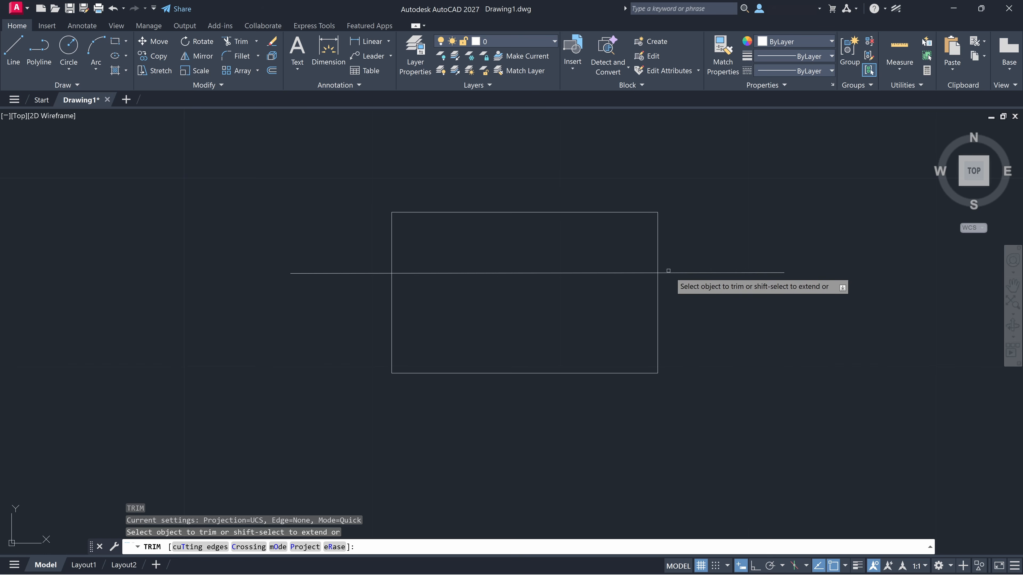
click(670, 273)
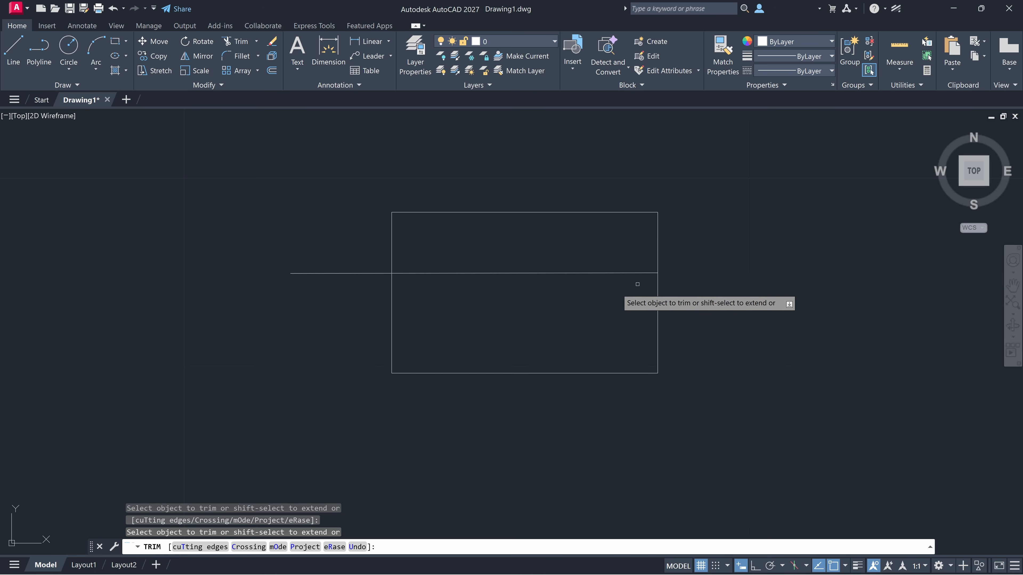
click(354, 274)
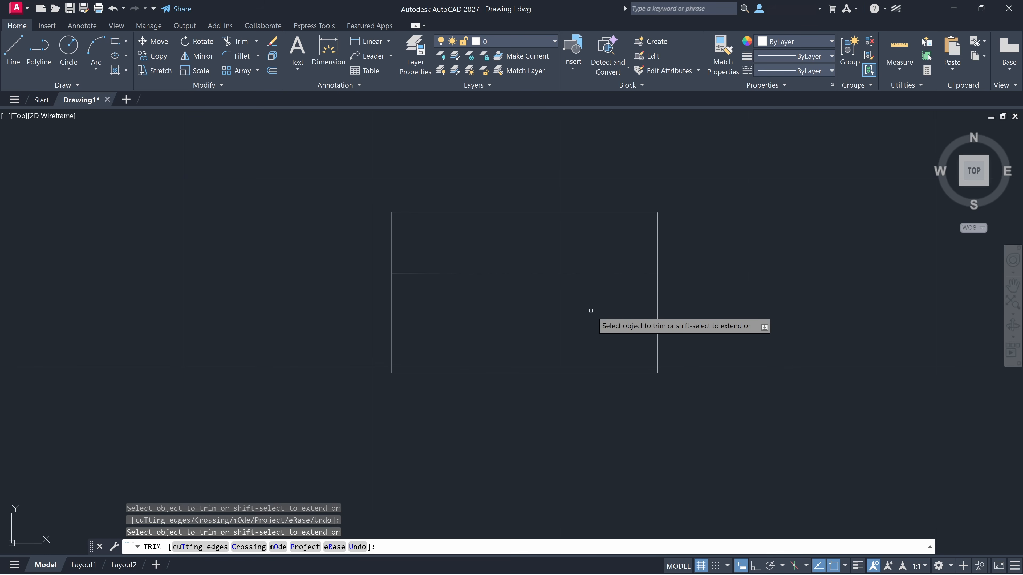
click(658, 261)
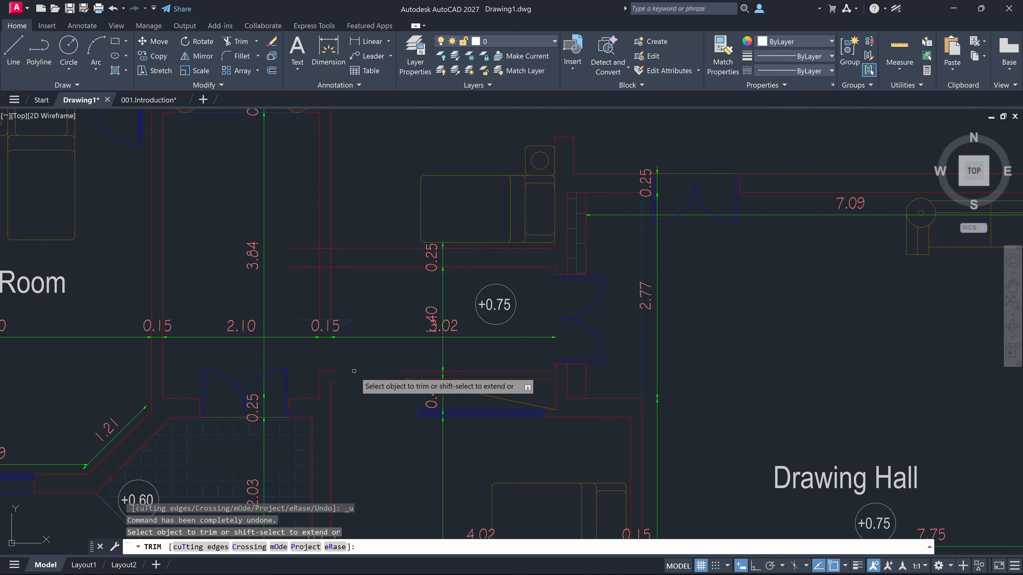
key(Escape)
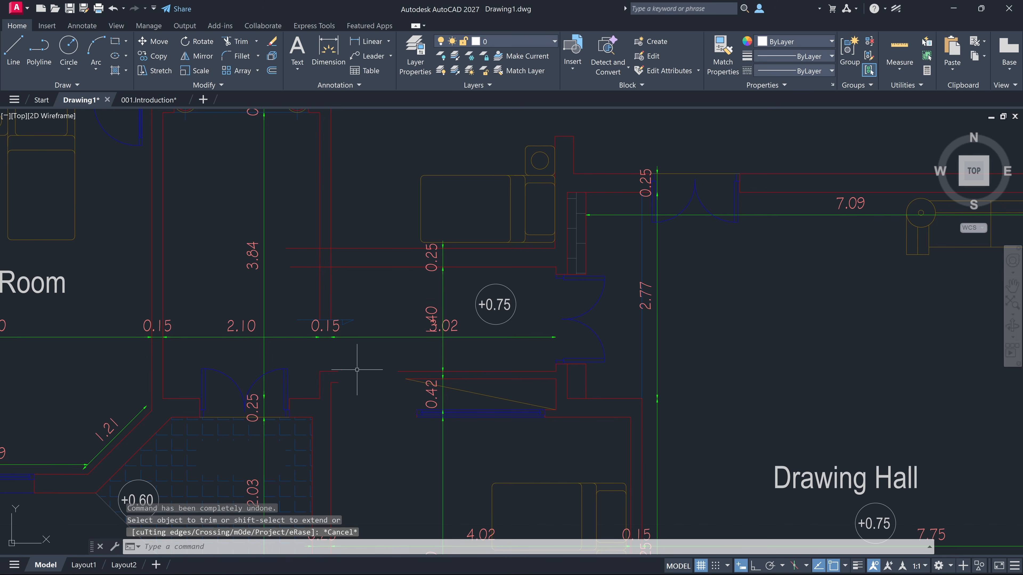
click(370, 358)
scroll(352, 299, up, 4)
key(Escape)
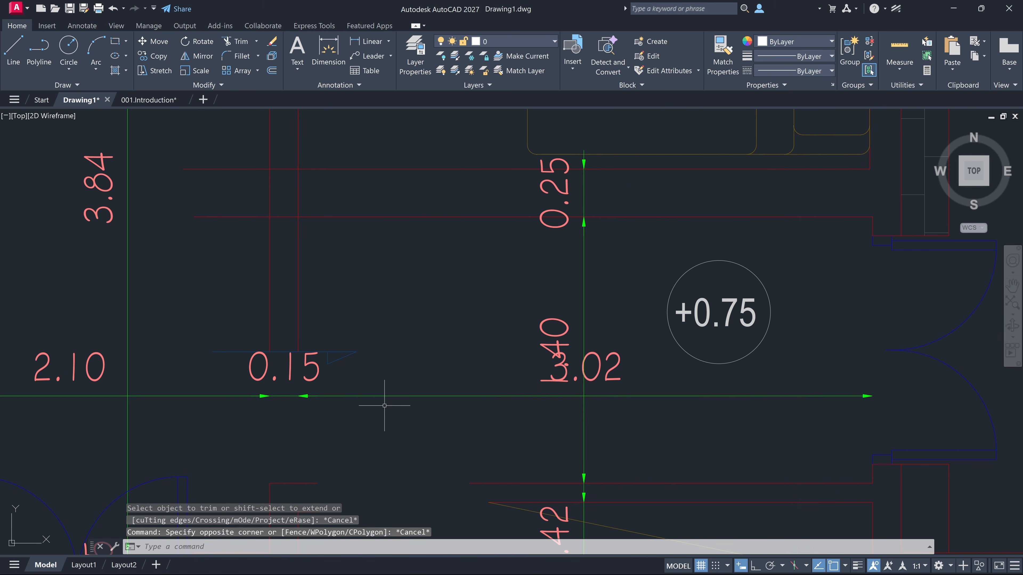
scroll(388, 407, down, 4)
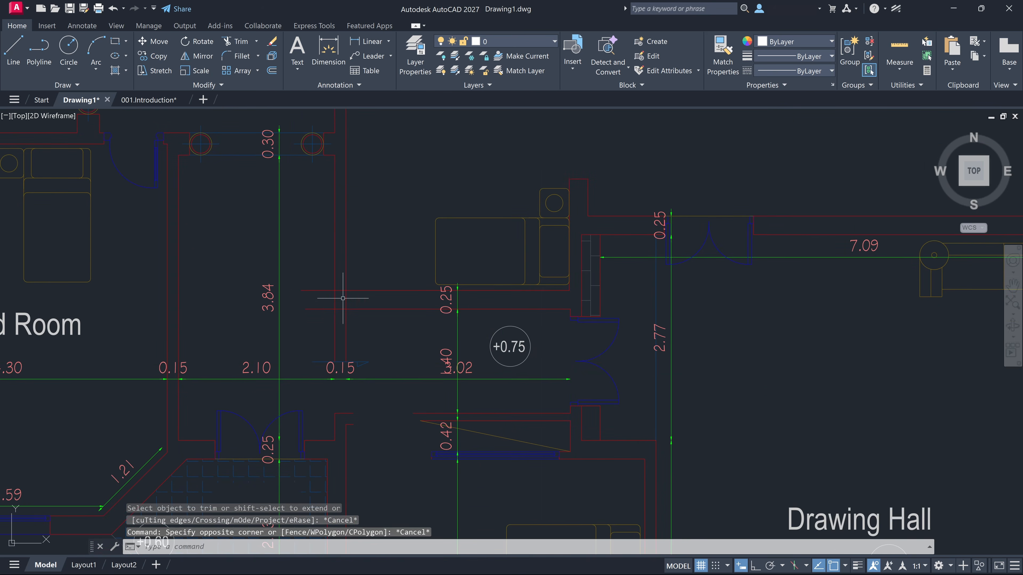
Step: Trim the right vertical wall line between the two horizontal wall lines, and the upper horizontal line between the vertical ones
scroll(342, 292, up, 5)
text(tr)
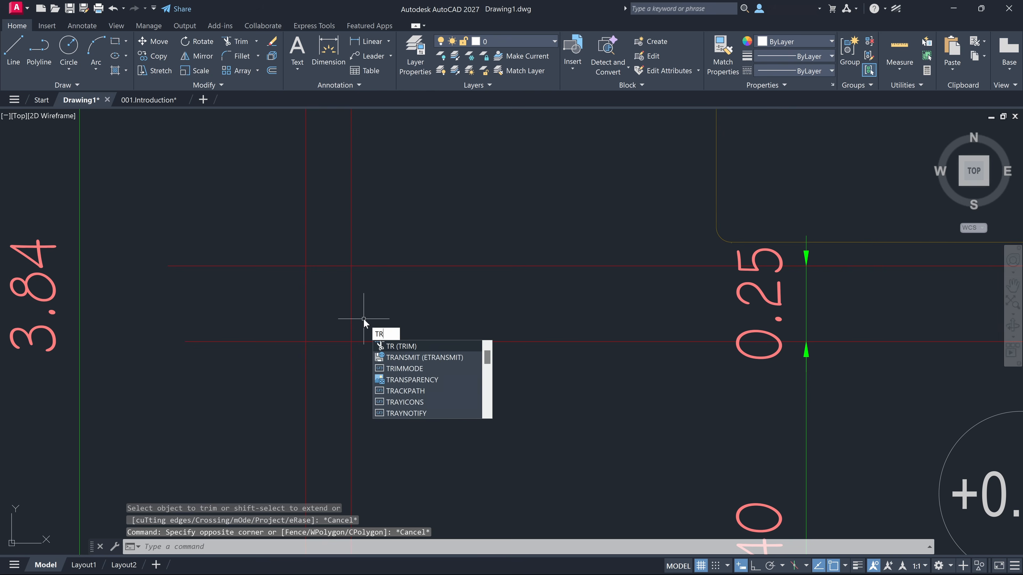
key(Return)
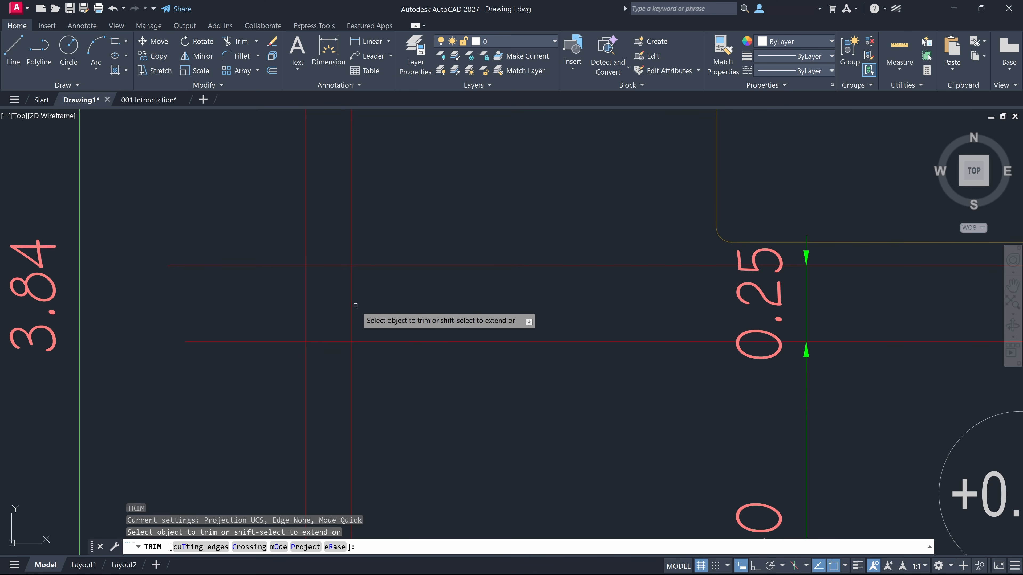
click(350, 303)
drag(331, 262, 329, 272)
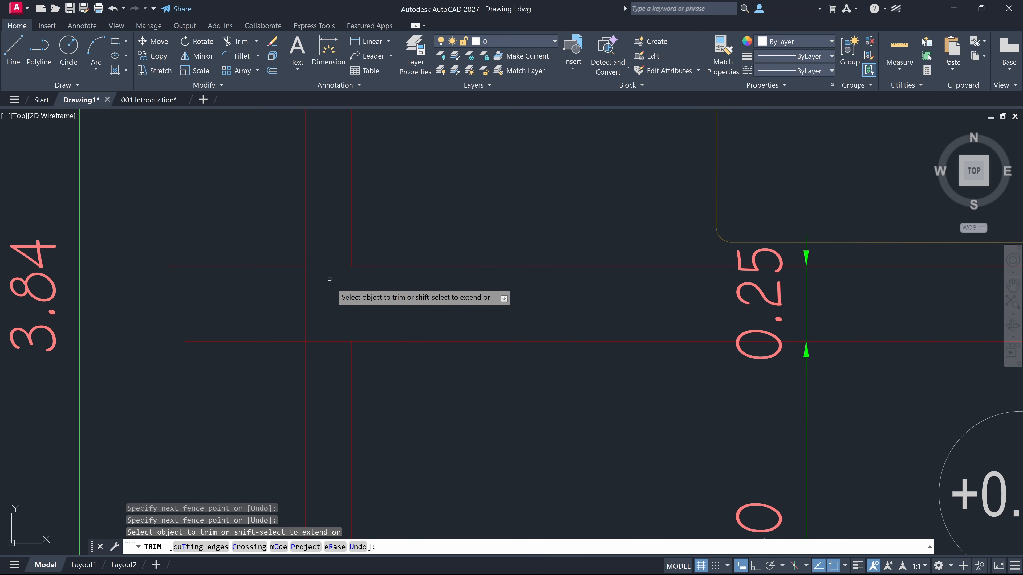
Step: Trim the horizontal wall ends left of the vertical wall and both vertical wall lines below the junction
click(259, 266)
click(276, 342)
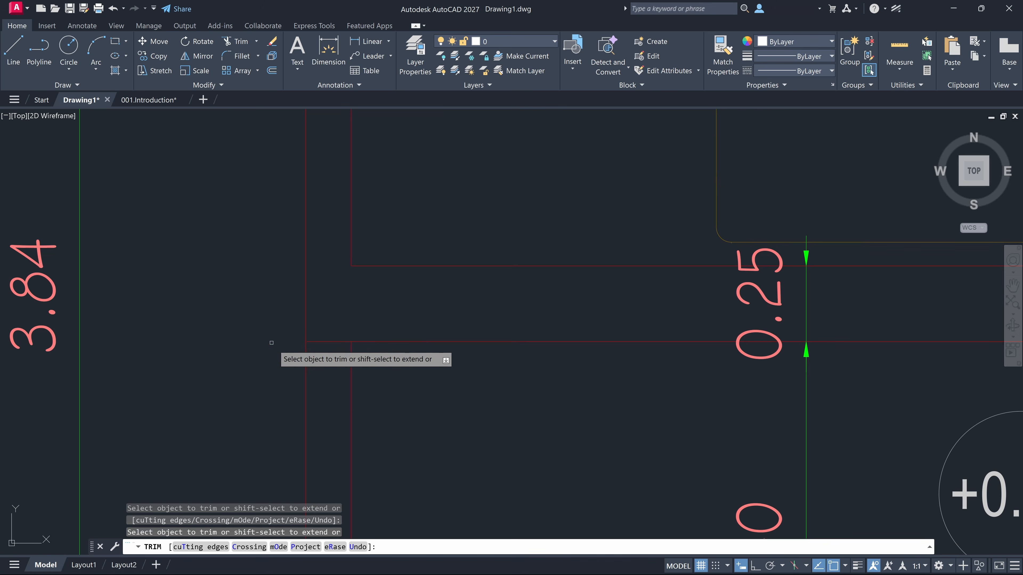
click(307, 385)
drag(353, 383, 340, 386)
Step: Examine the trimmed wall corner and the wall opening across the corridor
scroll(320, 355, down, 2)
mouse_move(369, 388)
middle_down()
mouse_move(279, 222)
mouse_move(276, 184)
middle_up()
scroll(329, 275, down, 3)
scroll(346, 331, up, 4)
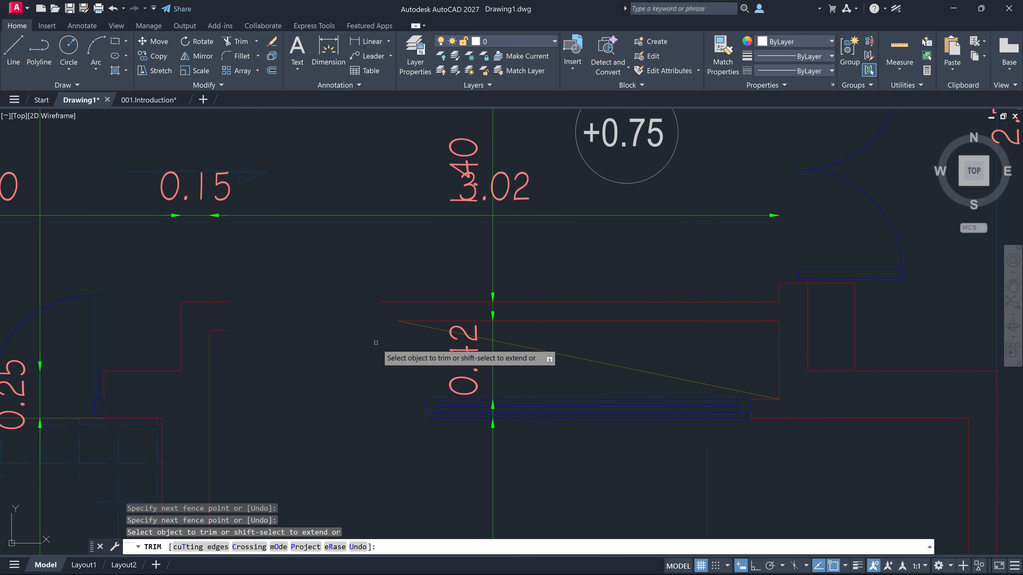
mouse_move(372, 339)
middle_down()
mouse_move(561, 400)
mouse_move(652, 444)
middle_up()
middle_drag(544, 268, 532, 373)
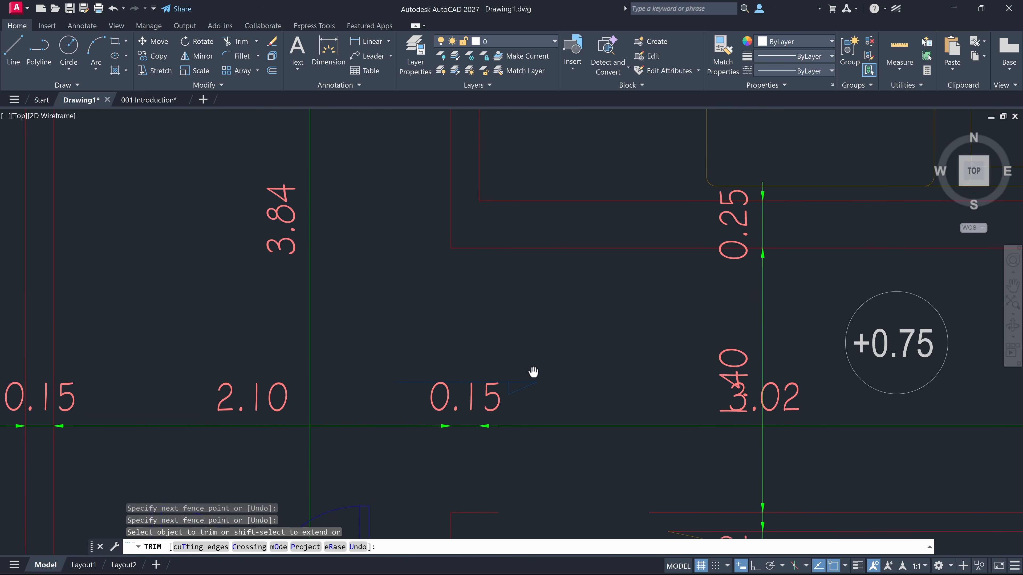
scroll(495, 306, down, 4)
key(Escape)
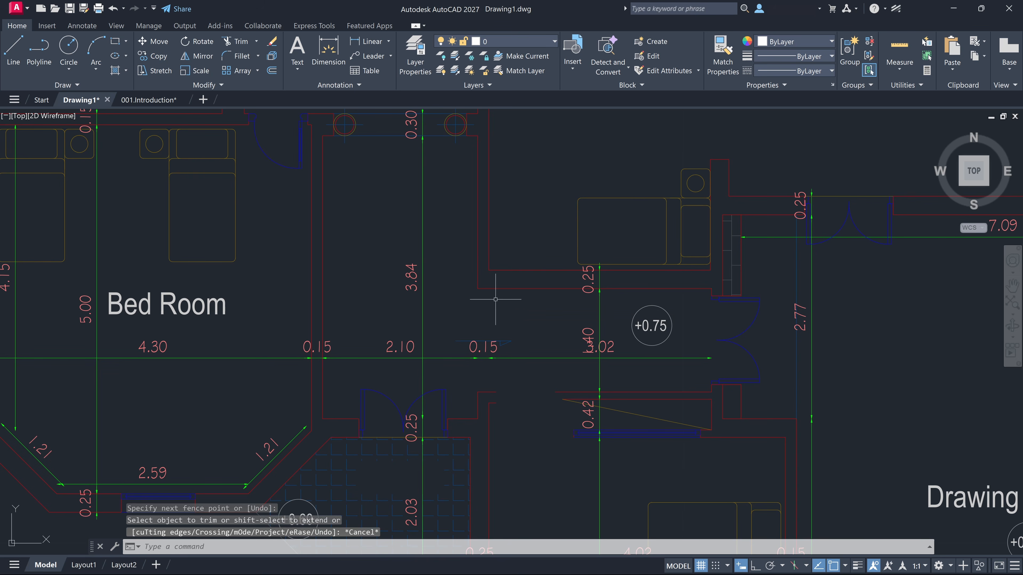
Step: Start copying the bedroom door
click(297, 166)
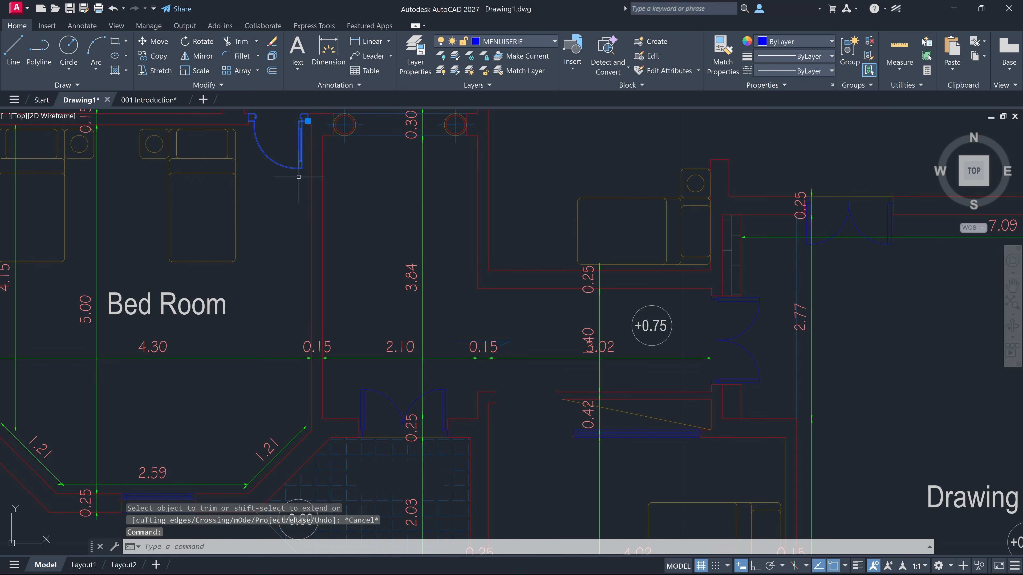
text(cp)
key(Return)
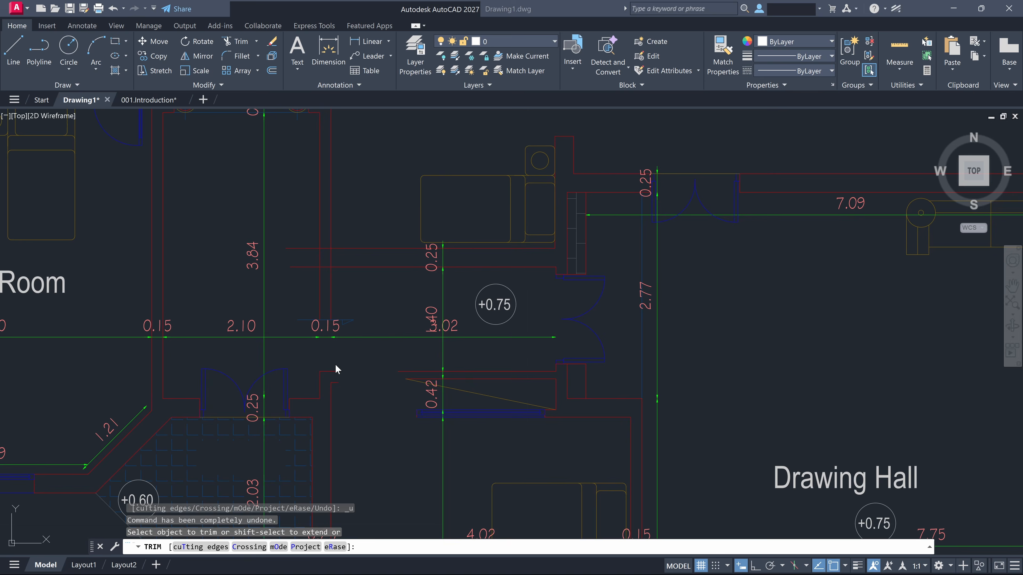
key(Escape)
click(369, 355)
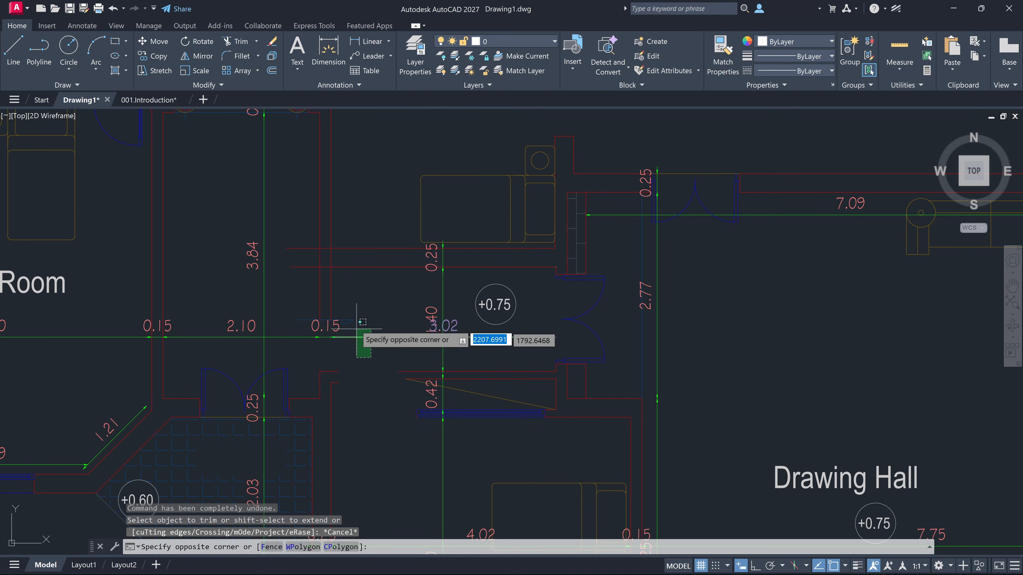
scroll(362, 331, up, 4)
key(Escape)
scroll(387, 403, down, 4)
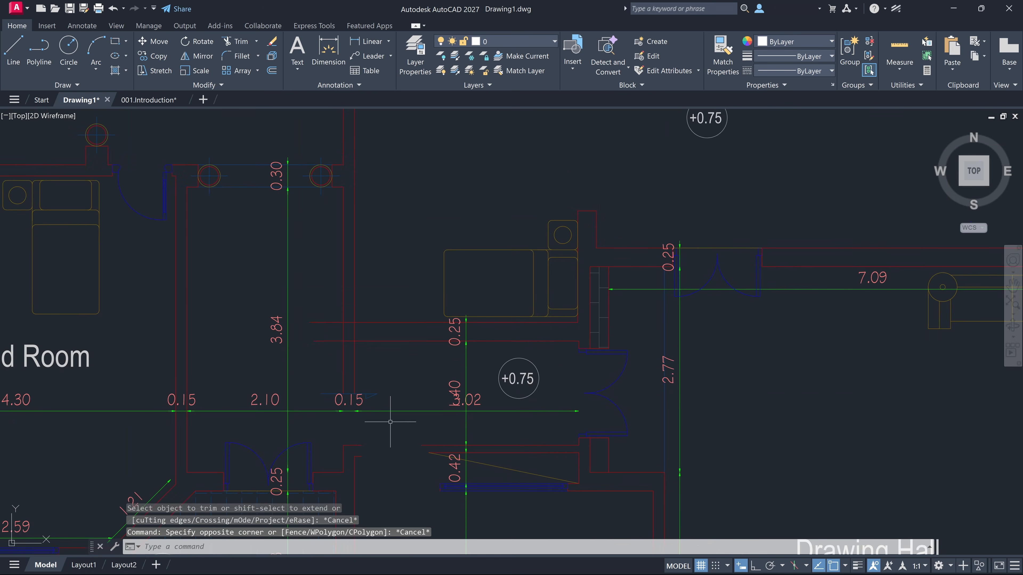
Step: Trim the right vertical wall line within the horizontal wall's thickness, and the upper horizontal line within the vertical wall's thickness
scroll(342, 293, up, 6)
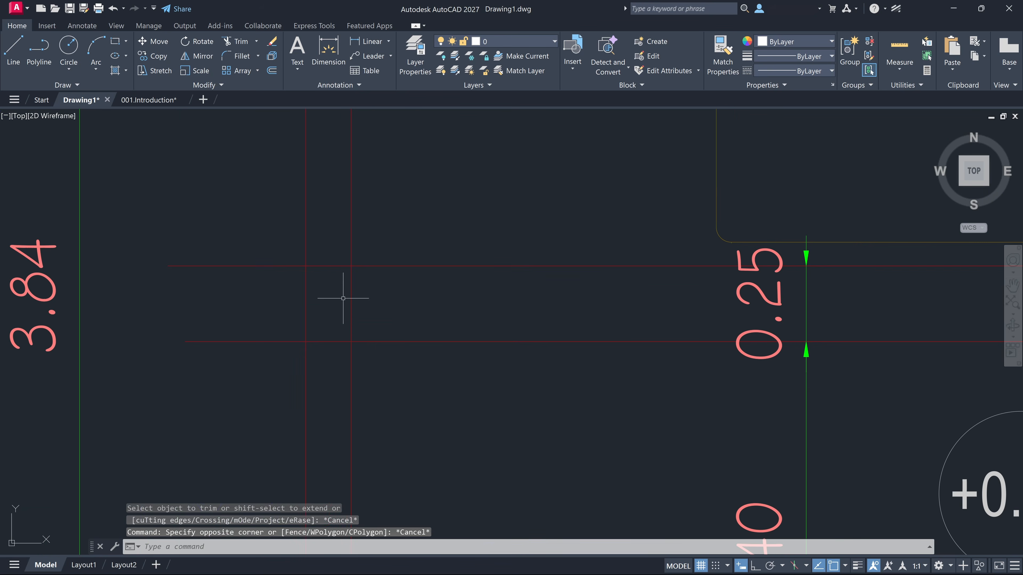
text(tr)
key(Return)
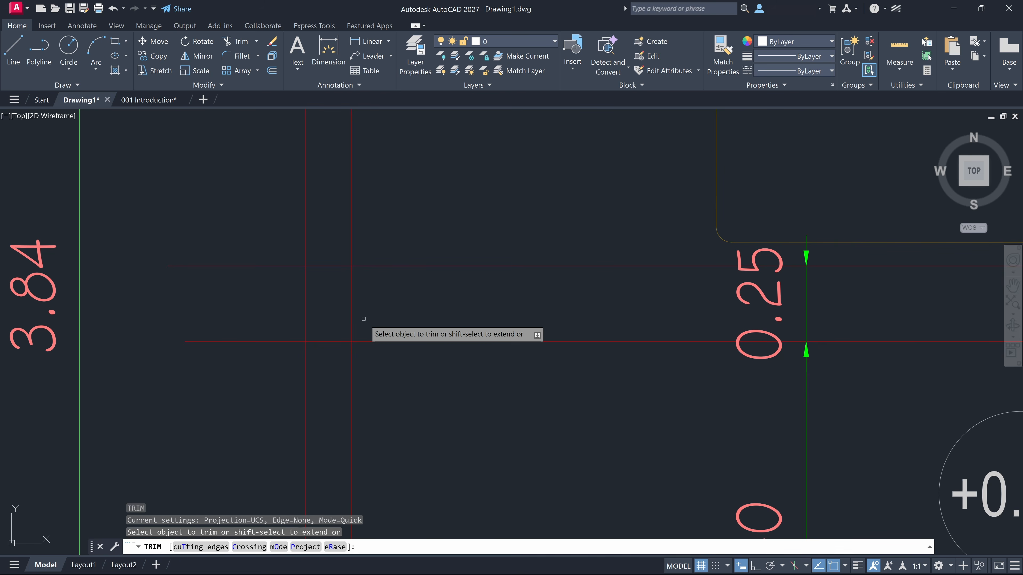
click(350, 301)
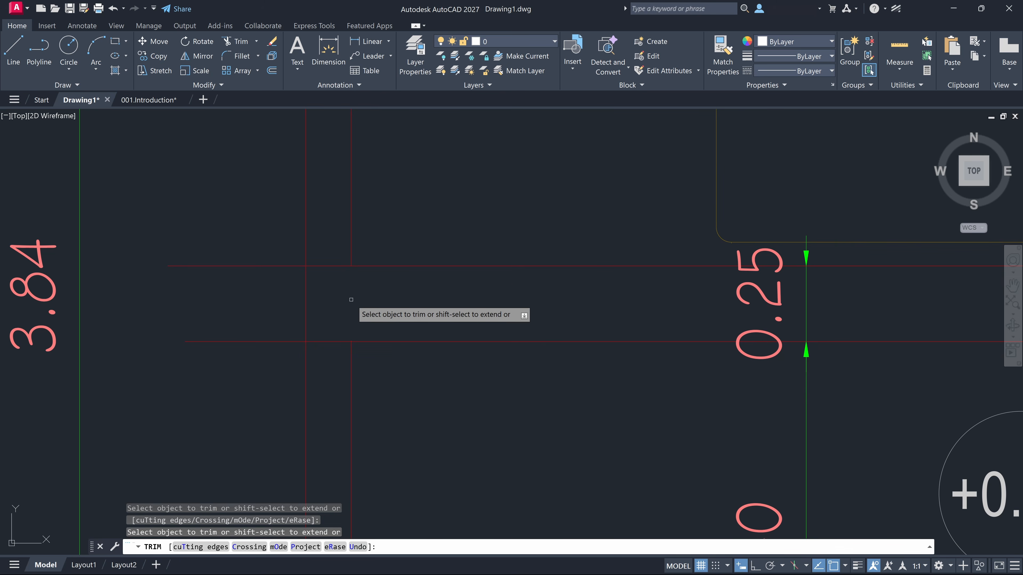
drag(332, 262, 329, 274)
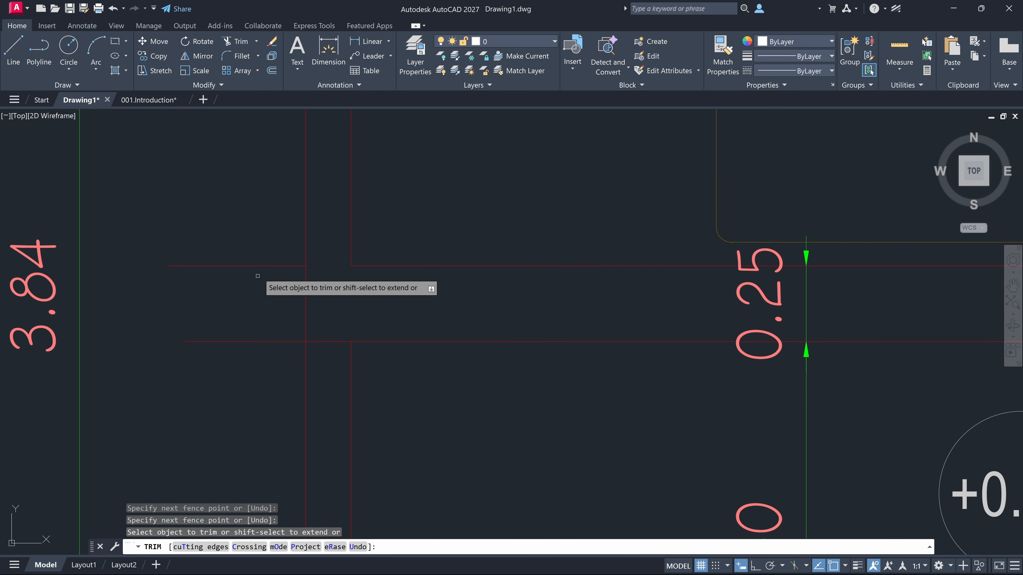
Step: Trim the horizontal wall lines projecting left of the vertical wall, and remove both vertical wall lines below the junction
click(259, 265)
click(270, 341)
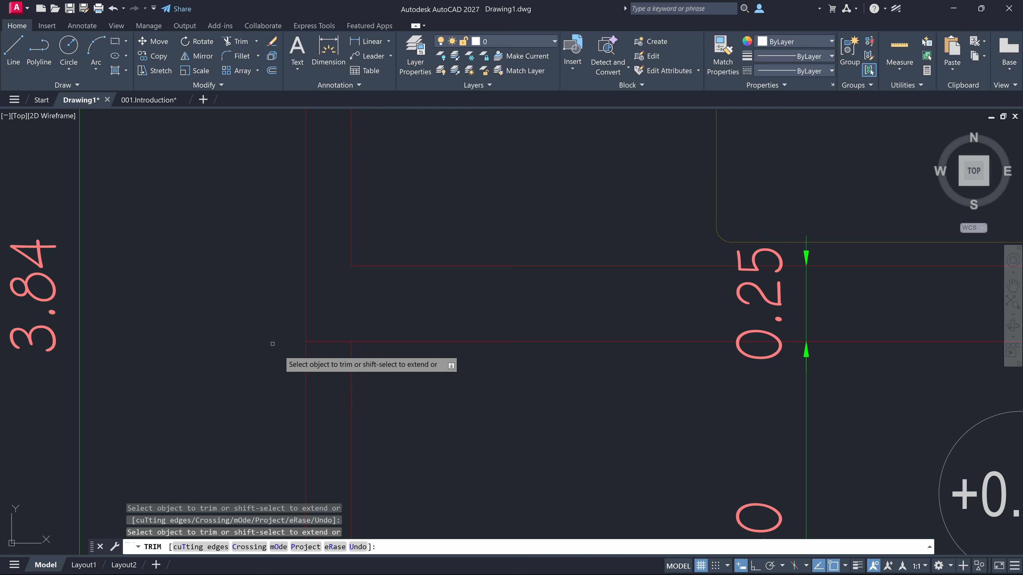
click(306, 383)
mouse_move(307, 385)
mouse_down()
mouse_move(353, 393)
mouse_move(308, 347)
mouse_up()
Step: Inspect the cleaned wall corner and the corridor walls around it
scroll(307, 347, down, 2)
scroll(271, 206, down, 1)
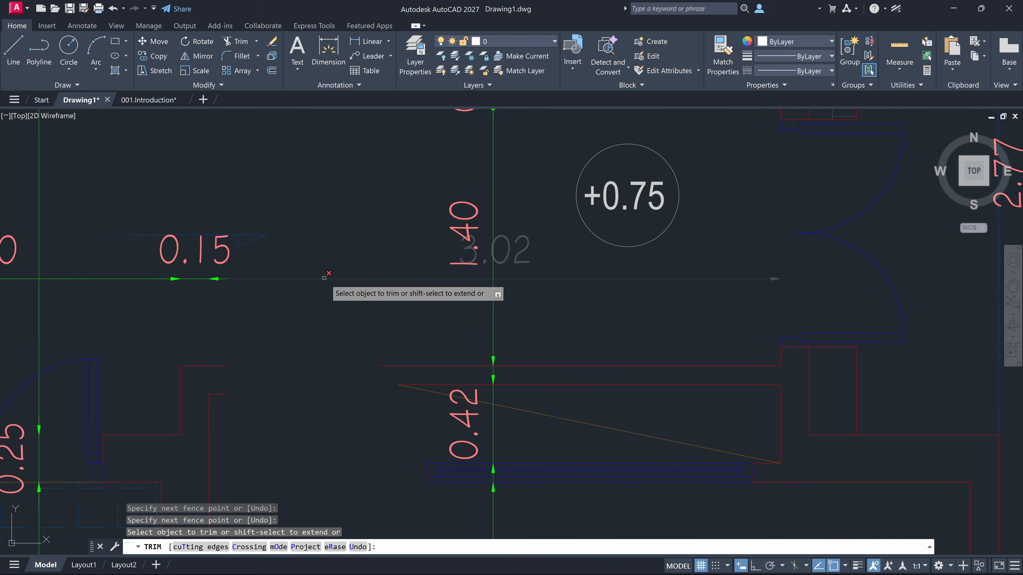
scroll(344, 332, down, 2)
scroll(344, 332, up, 4)
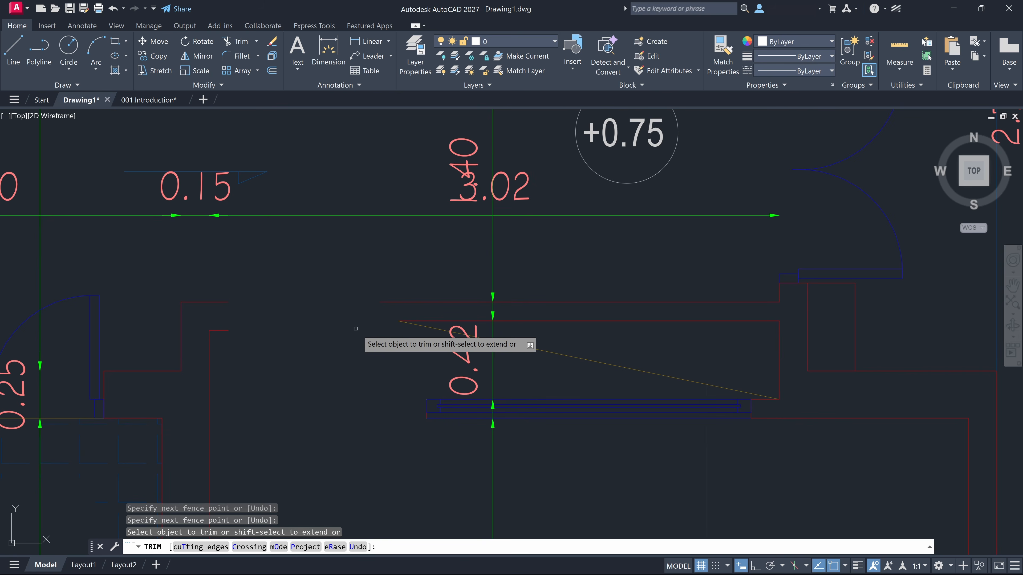
middle_drag(375, 339, 653, 433)
mouse_move(528, 266)
middle_down()
mouse_move(543, 275)
mouse_move(532, 370)
middle_up()
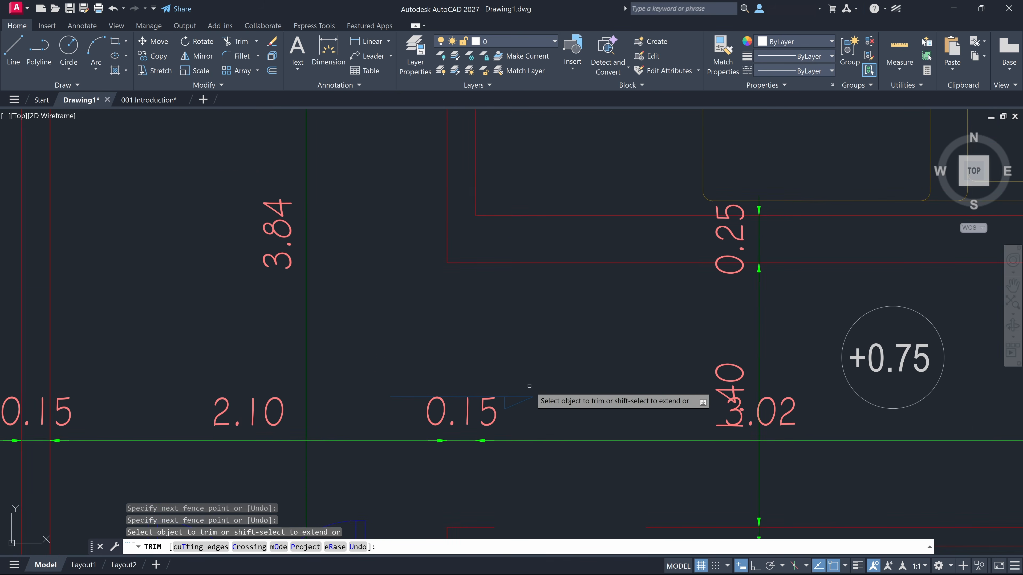
scroll(496, 300, down, 4)
key(Escape)
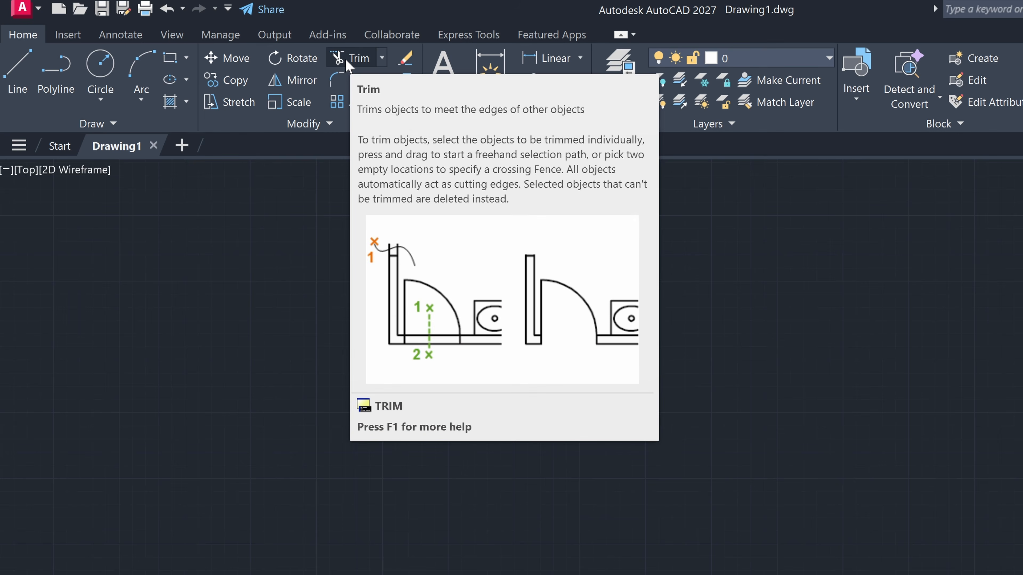
click(346, 61)
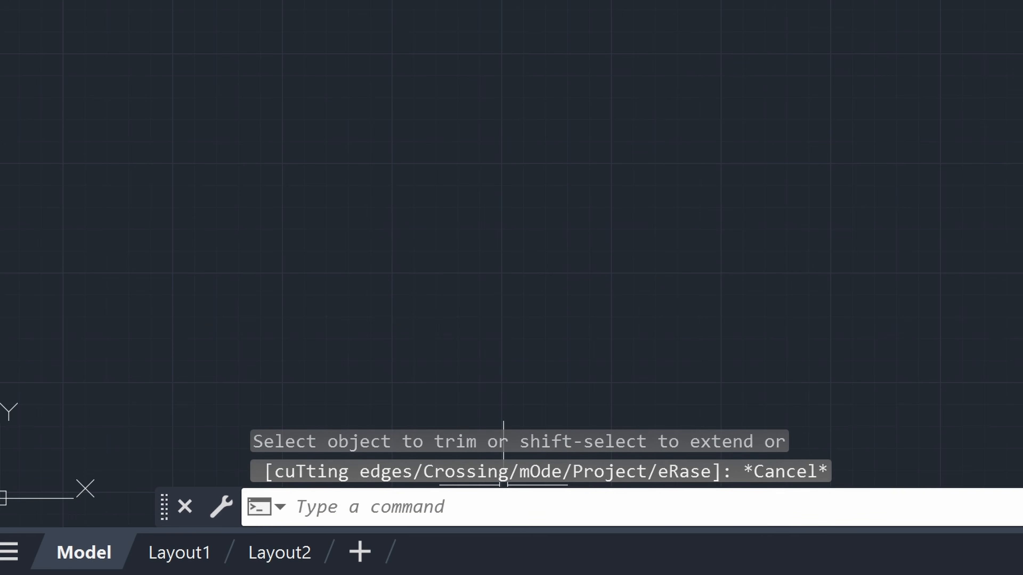
text(tr)
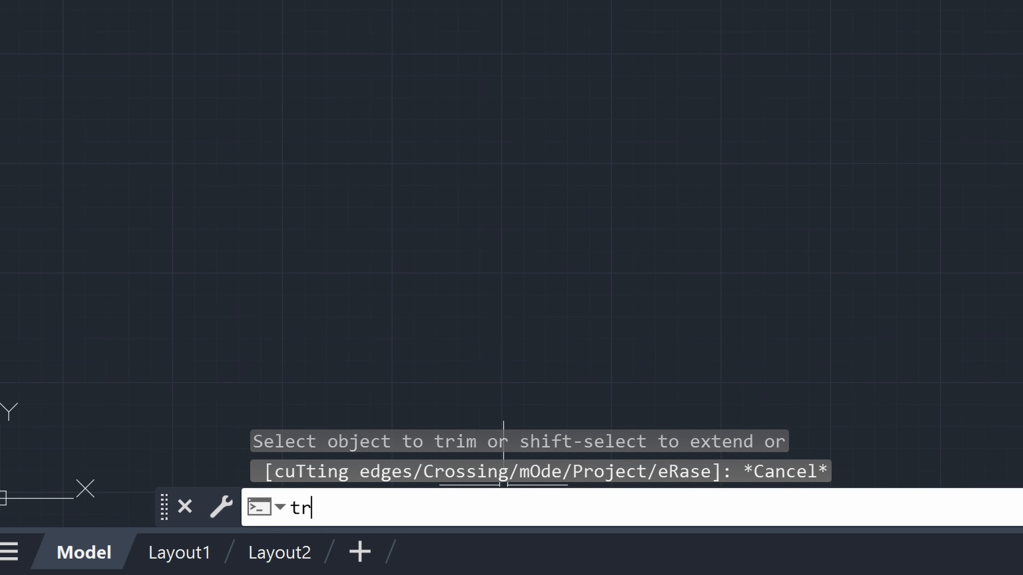
key(Return)
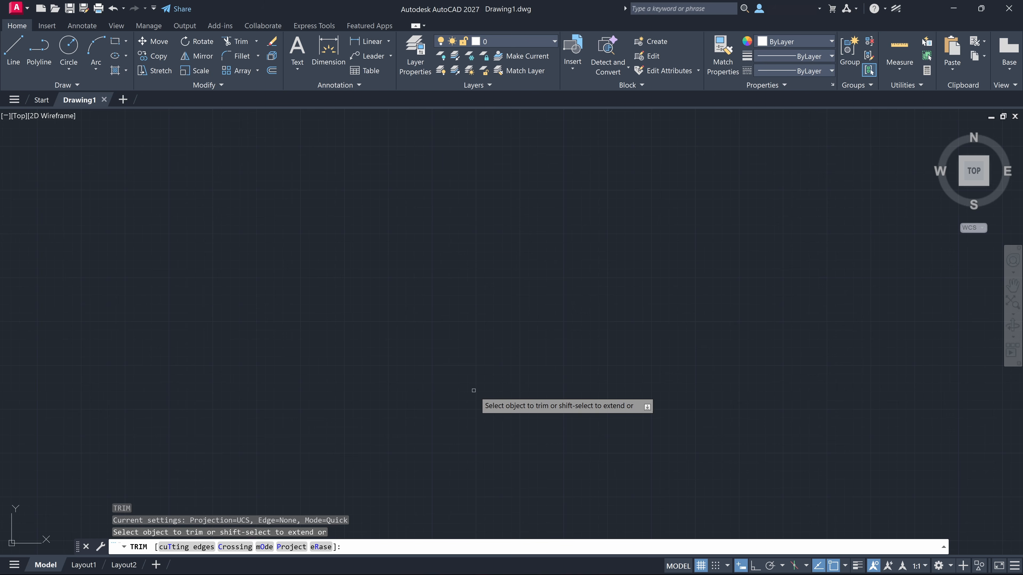
key(Escape)
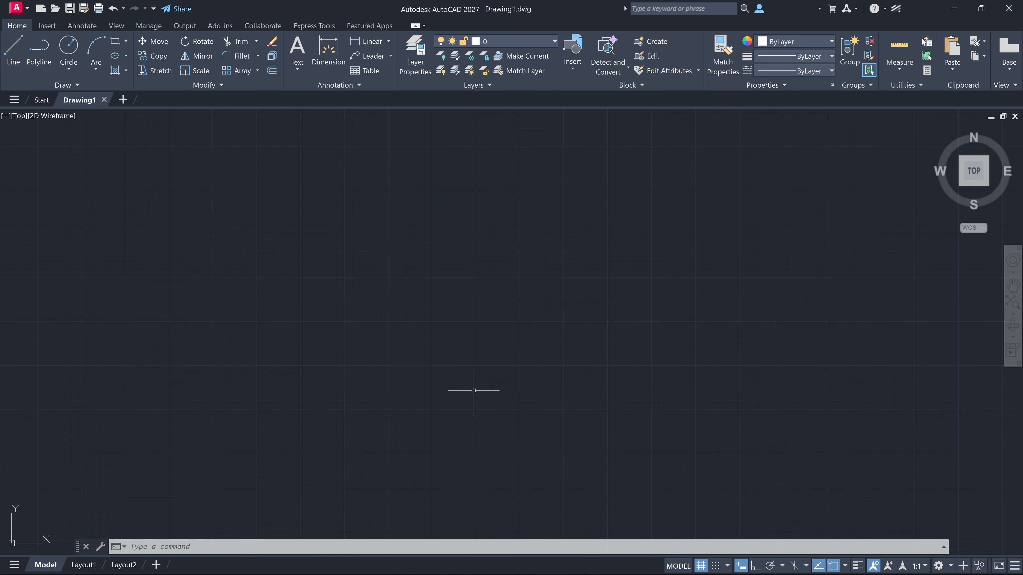
Step: Draw a wide rectangle in the middle of the empty drawing area by two opposite corners
click(115, 41)
click(250, 212)
click(678, 399)
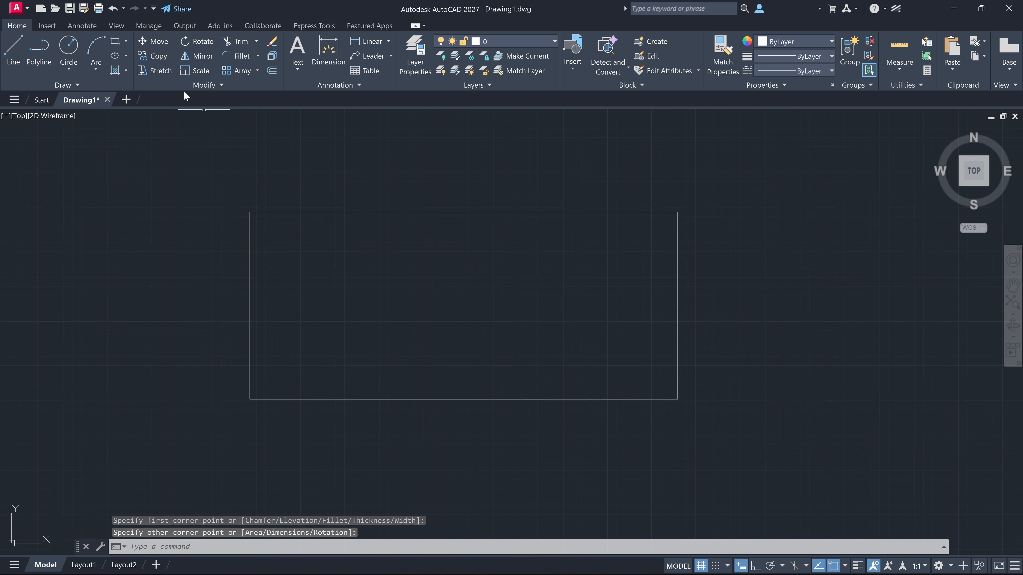
Step: Draw a horizontal line across the middle of the rectangle, extending past both of its vertical sides
click(13, 50)
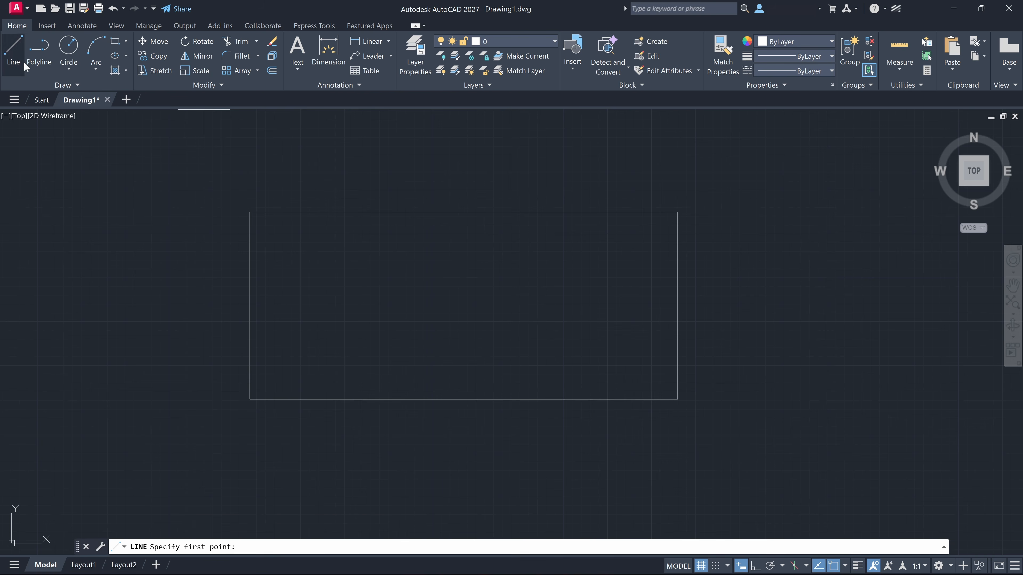
click(219, 305)
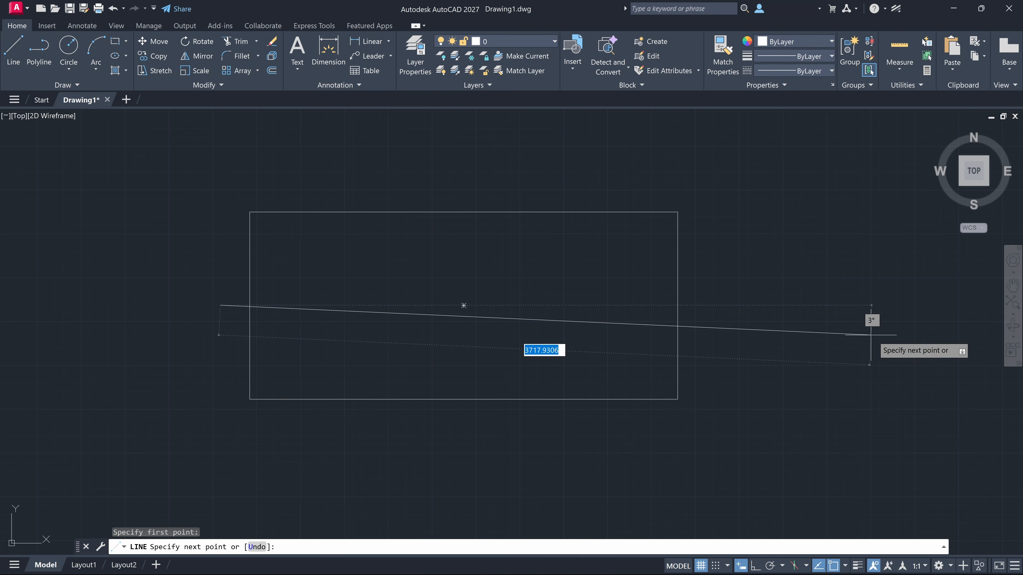
click(853, 306)
key(Escape)
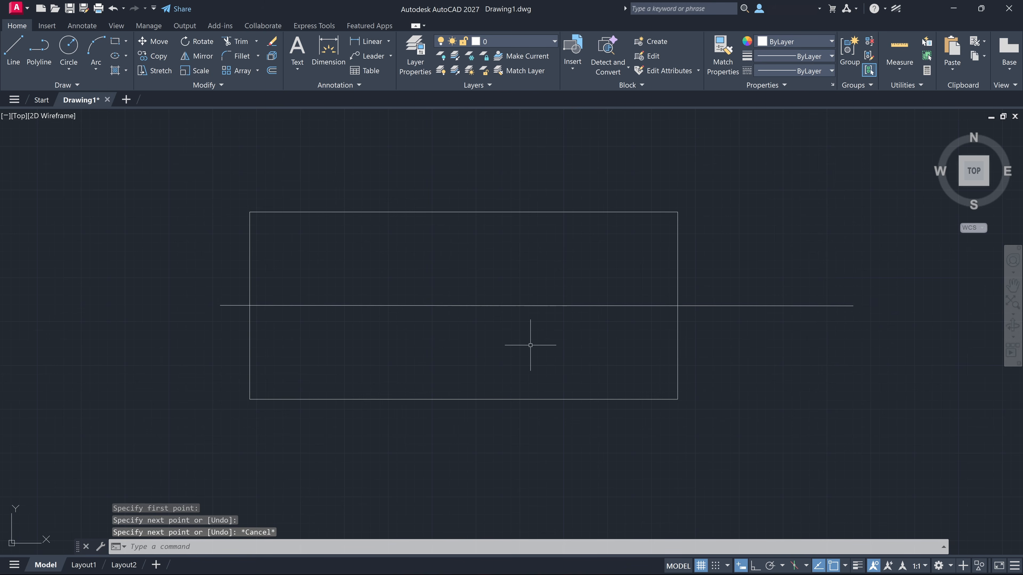
Step: Trim the rectangle's right side above the horizontal line, and the part of that line inside the rectangle
text(TR)
key(Return)
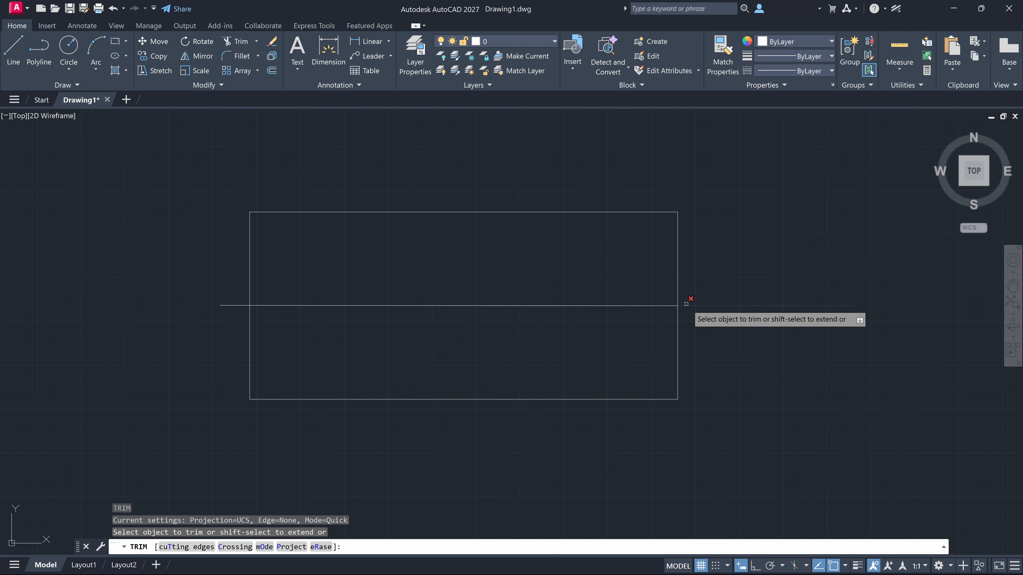
click(678, 290)
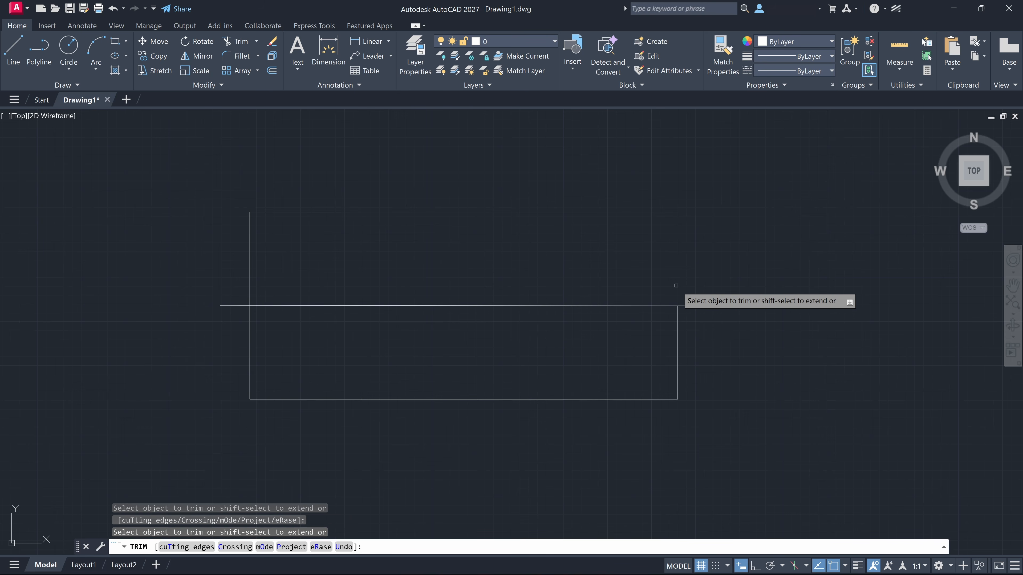
click(664, 306)
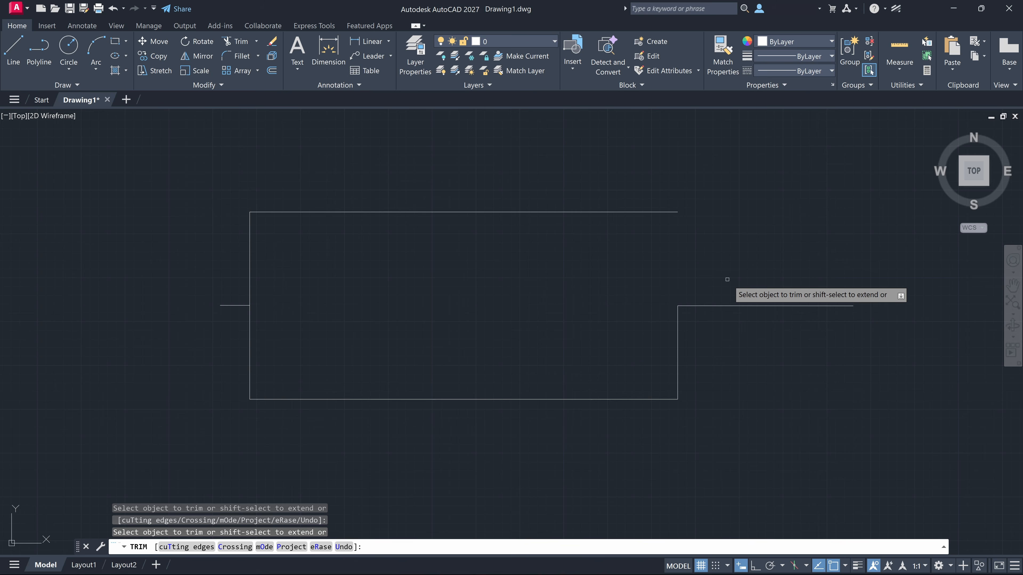
key(Escape)
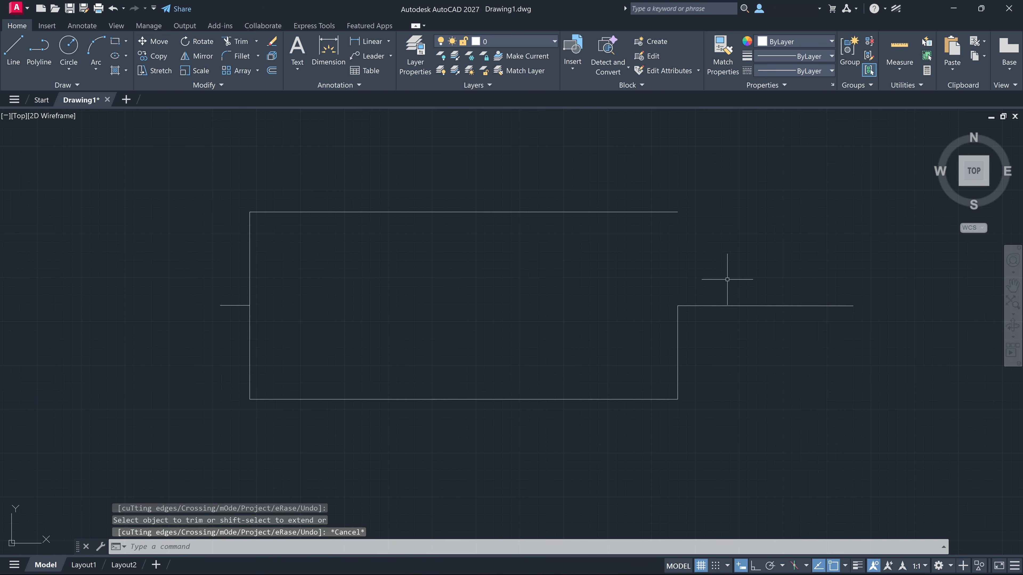
Step: Cut everything from the drawing, and draw a horizontal line crossed near its middle by a diagonal line
key(ctrl+a)
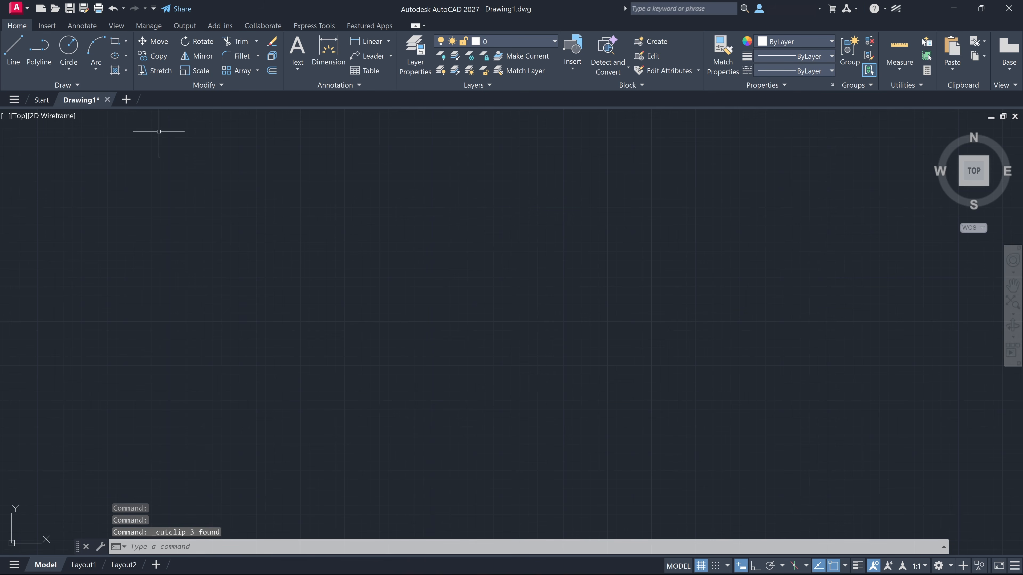
click(13, 50)
click(285, 242)
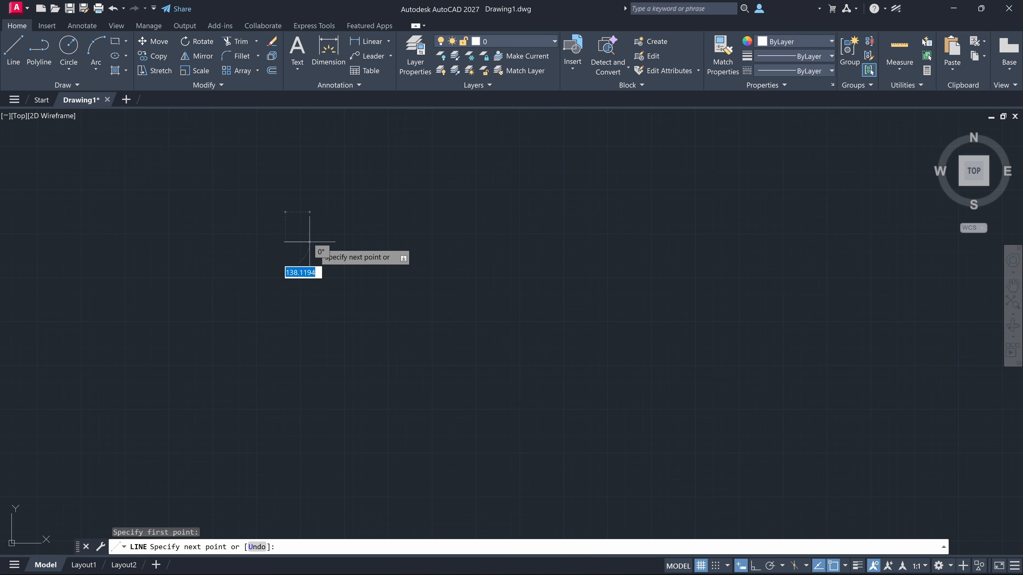
click(634, 242)
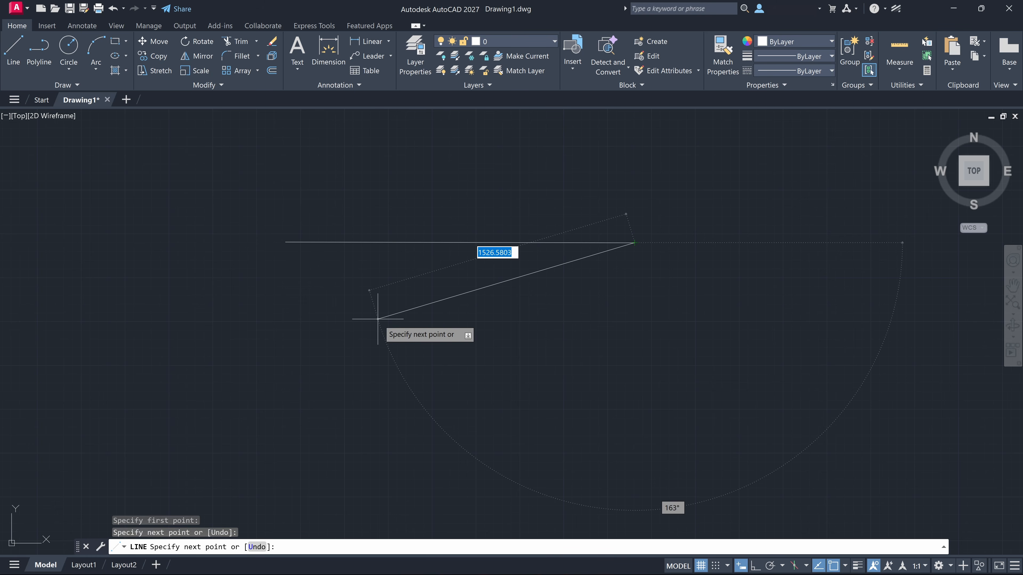
key(Escape)
key(Return)
click(377, 334)
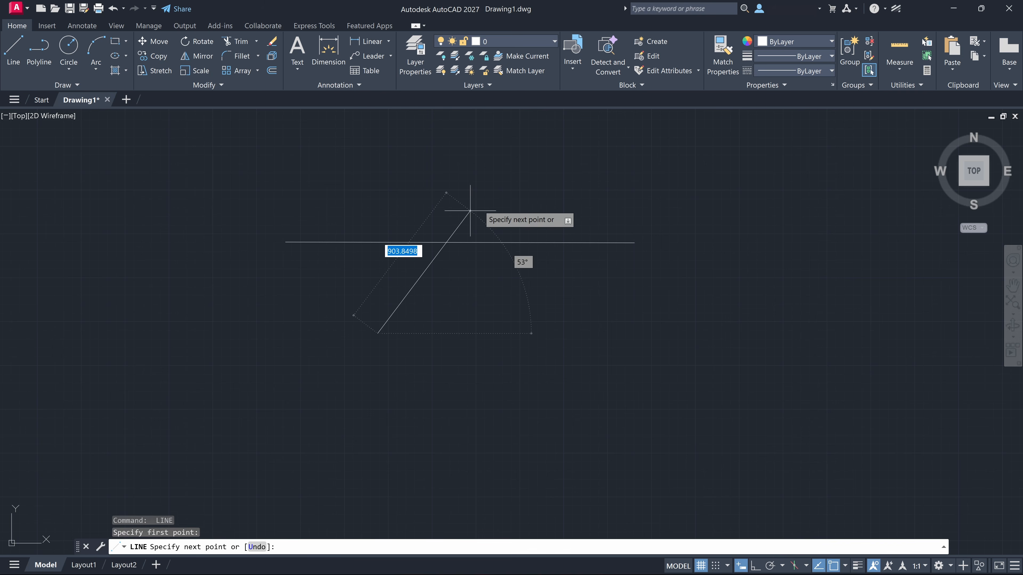
click(535, 166)
key(Escape)
Step: Trim the diagonal line above the horizontal one, and the horizontal line to the right of their intersection
text(tr)
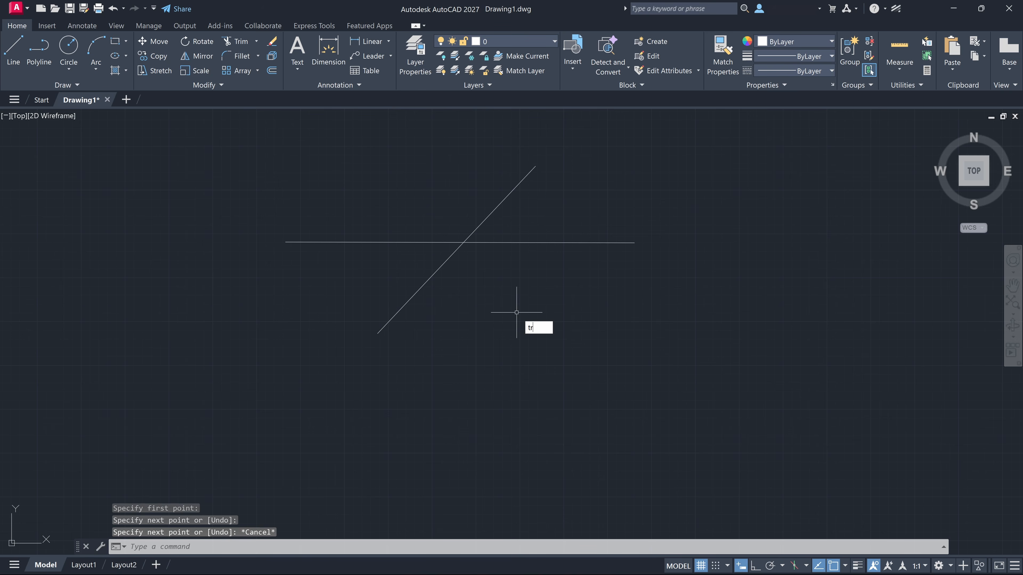
key(Return)
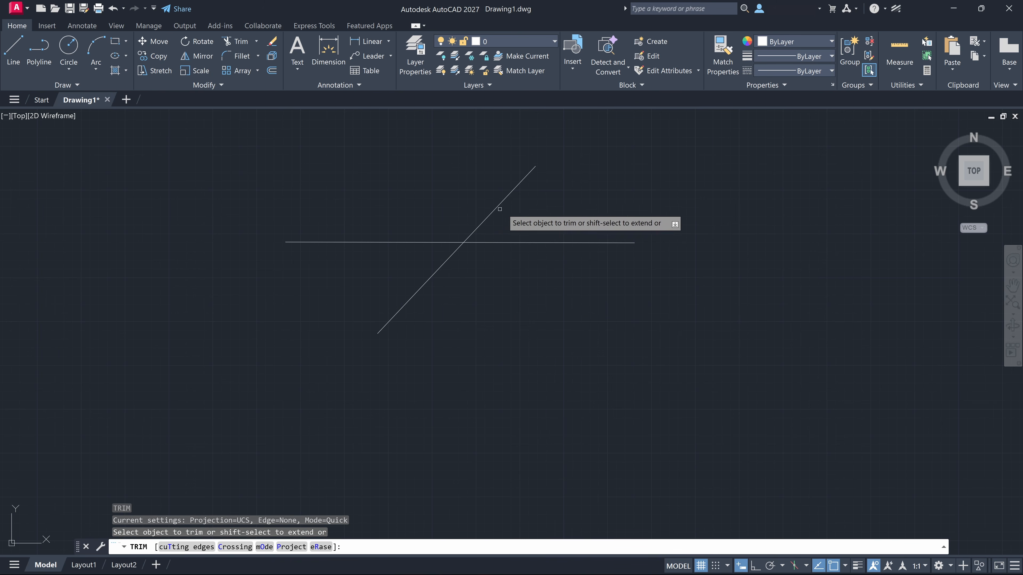
click(506, 198)
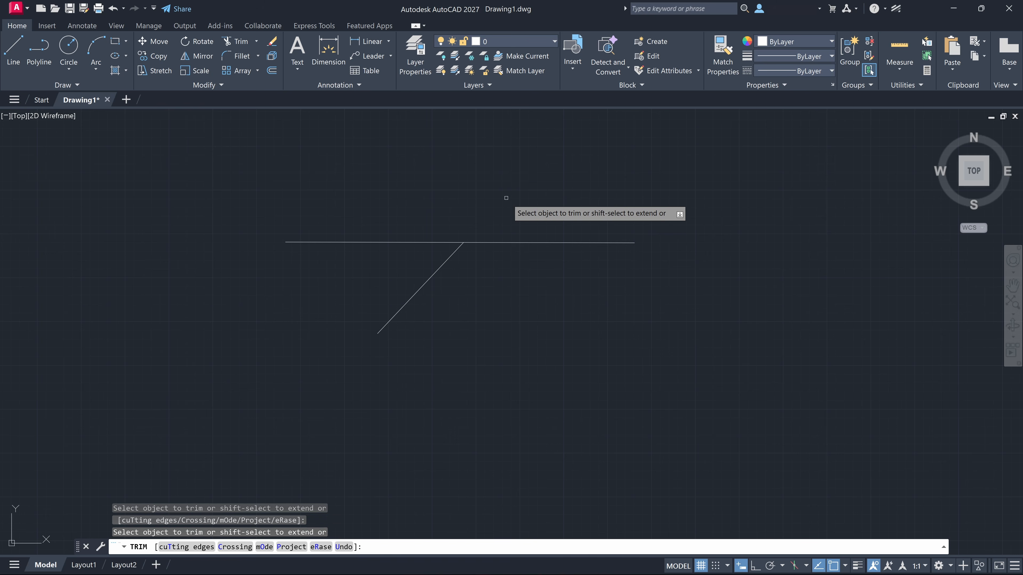
click(557, 243)
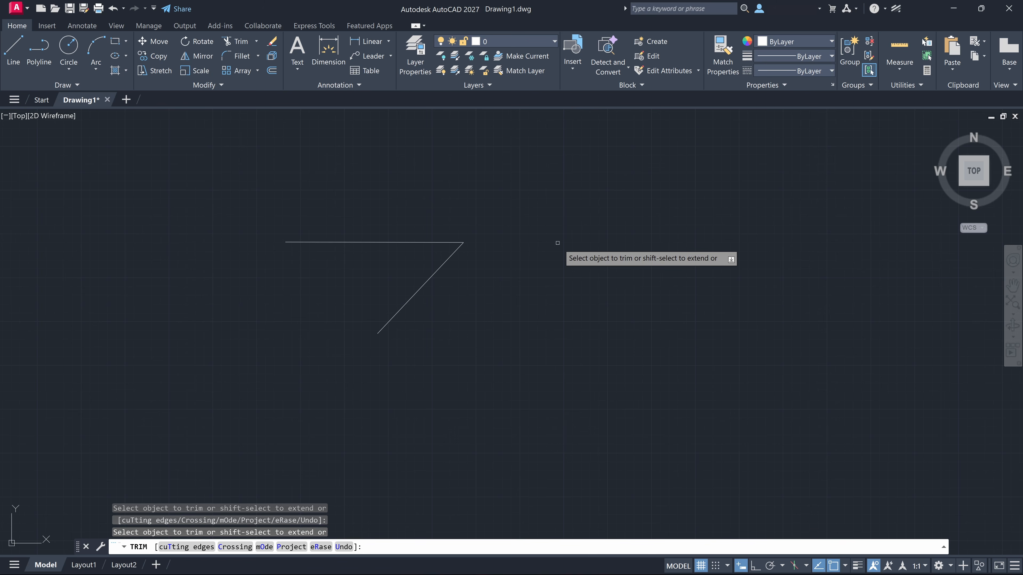
key(Escape)
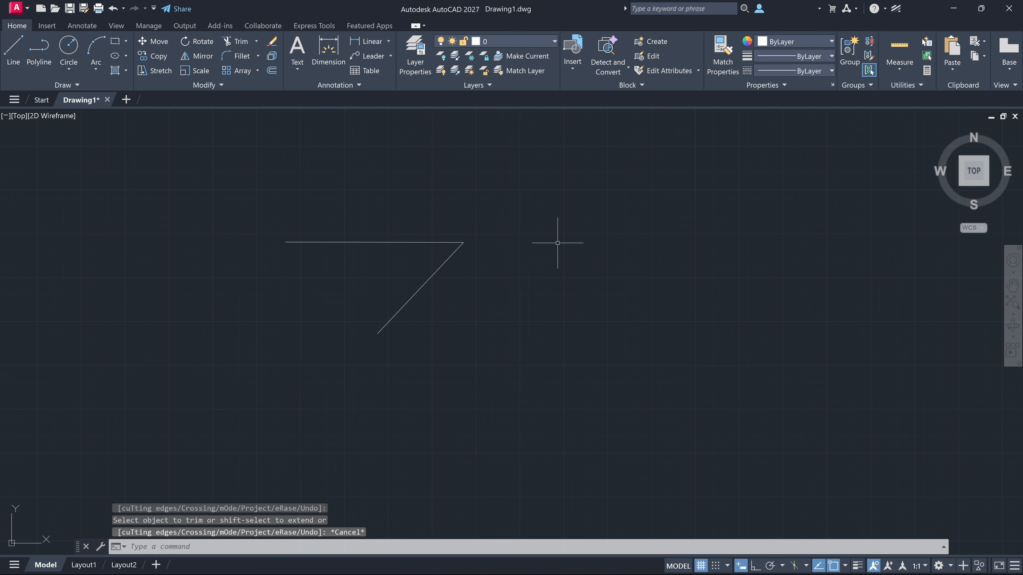
Step: Cut both remaining lines, and draw a wide rectangle in the middle of the cleared drawing area
key(ctrl+a)
key(ctrl+x)
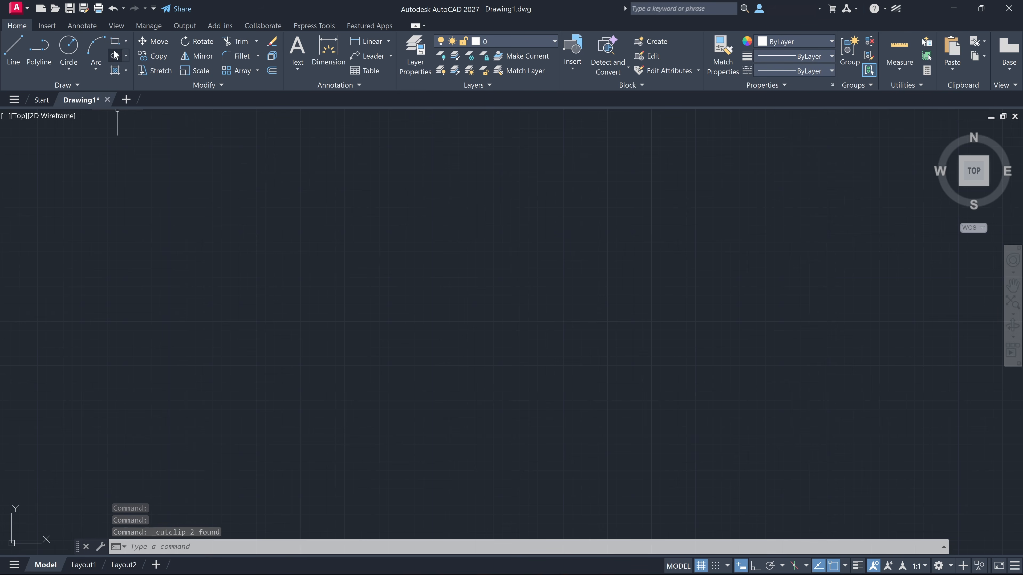
click(115, 41)
click(242, 199)
click(643, 361)
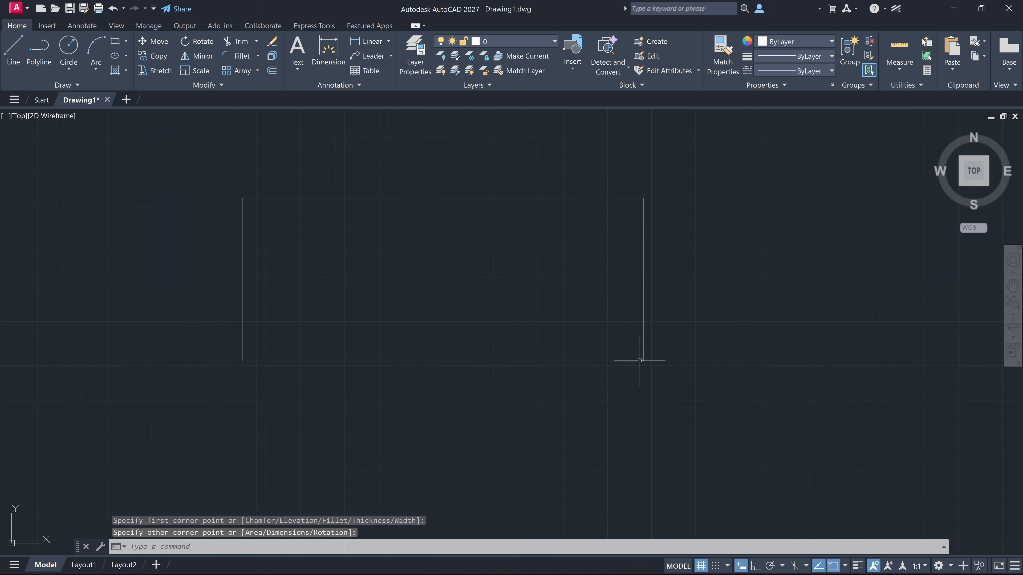
Step: Draw a horizontal line through the new rectangle, slightly above its center and extending beyond both sides
text(l)
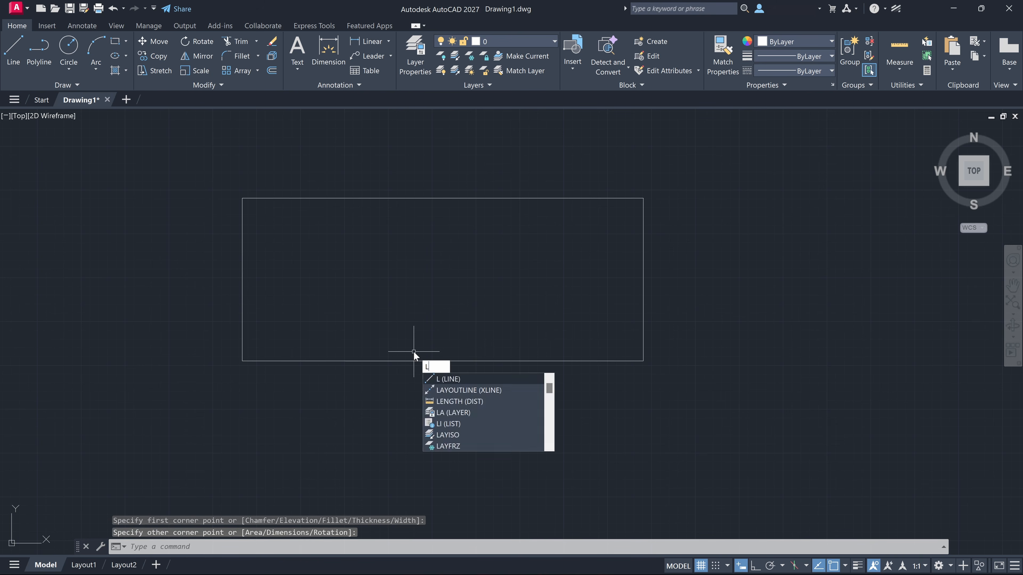
key(Return)
click(183, 265)
click(733, 265)
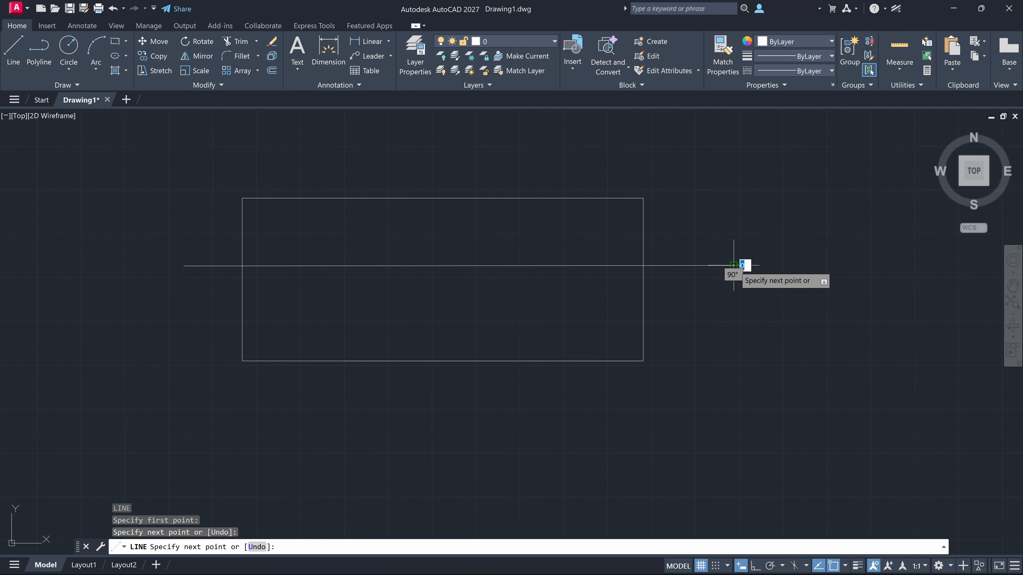
key(Escape)
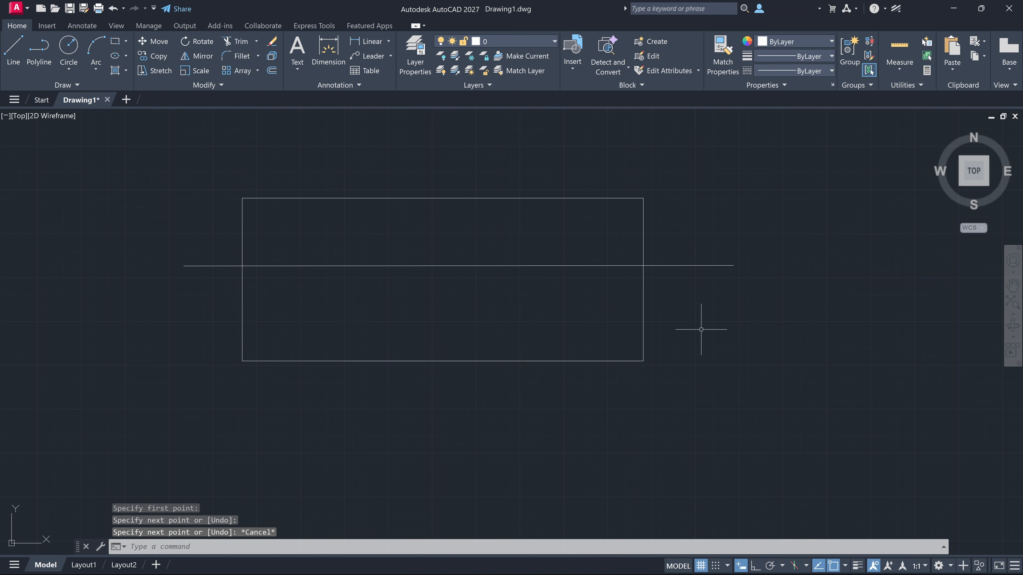
Step: Trim the two ends of the horizontal line that stick out beyond the rectangle's right and left sides
text(tr)
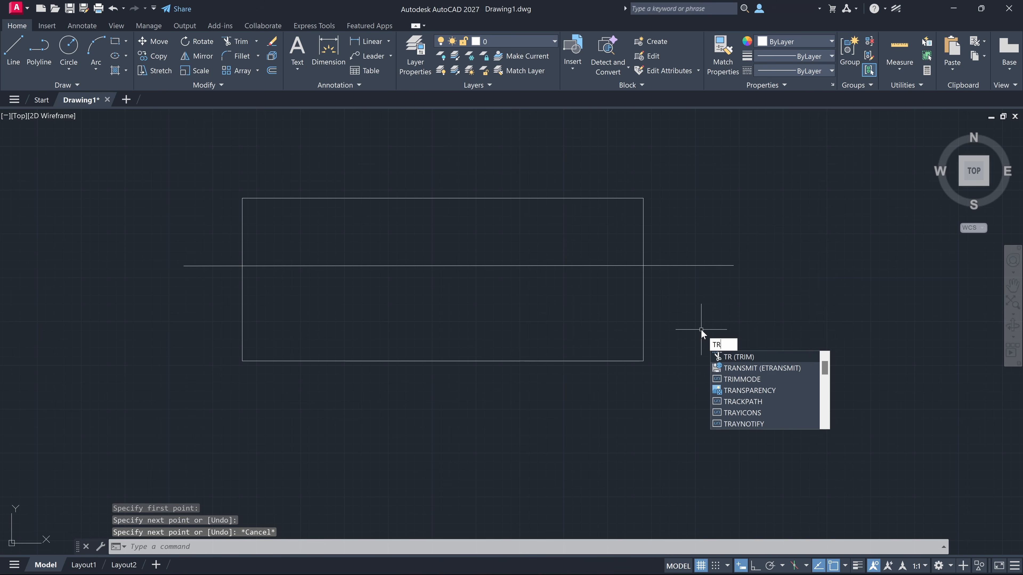
key(Return)
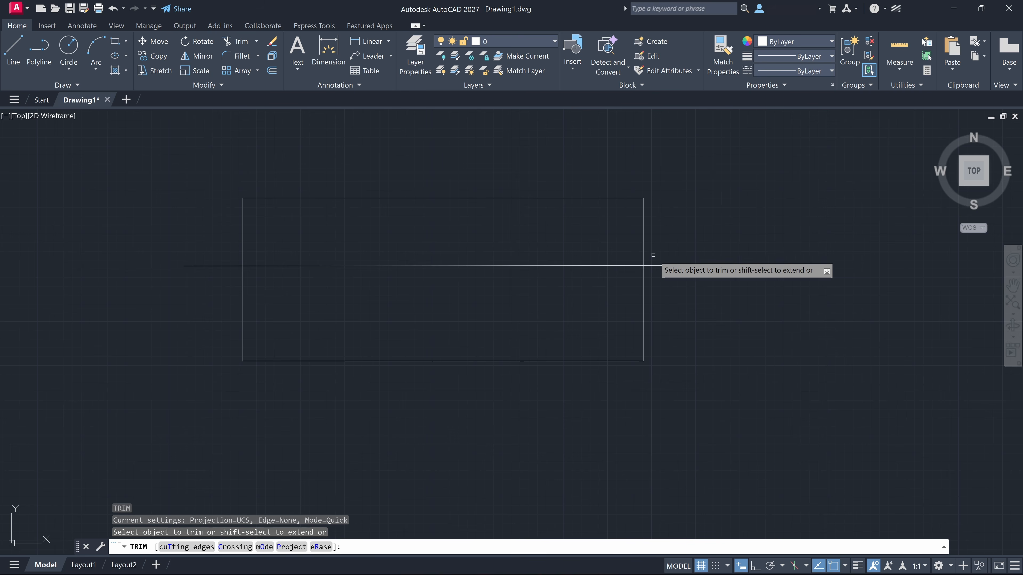
click(659, 265)
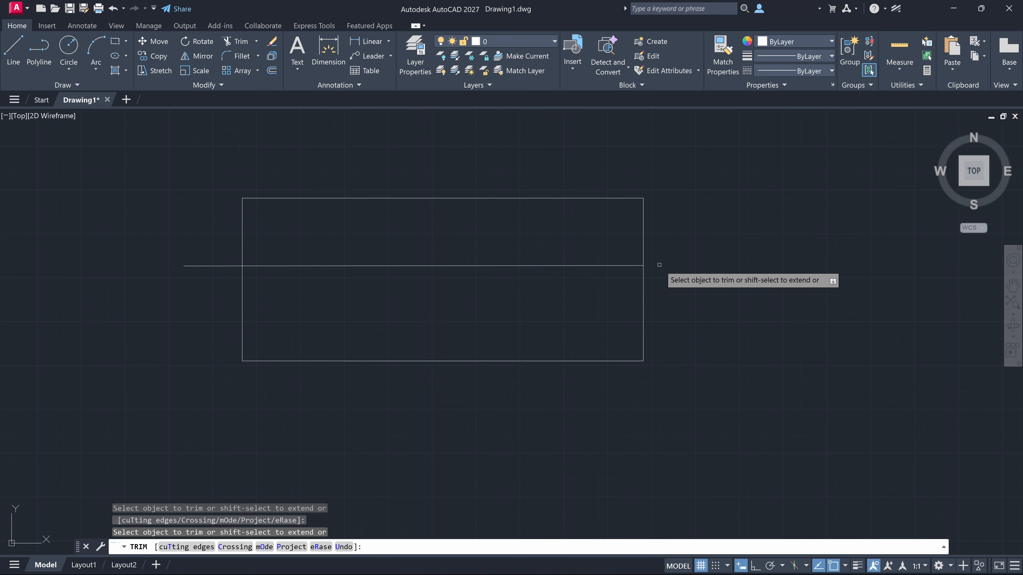
click(218, 265)
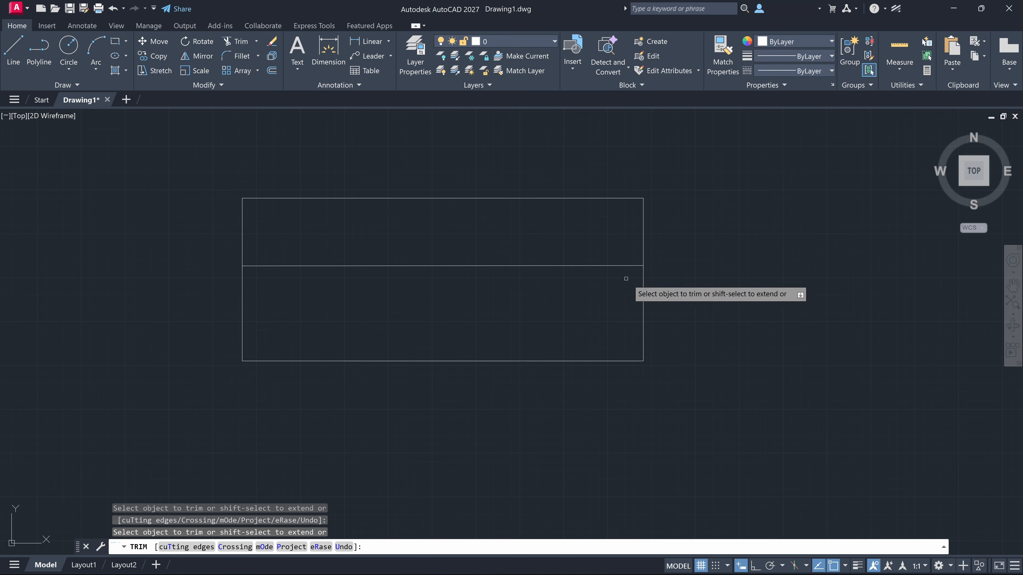
key(Escape)
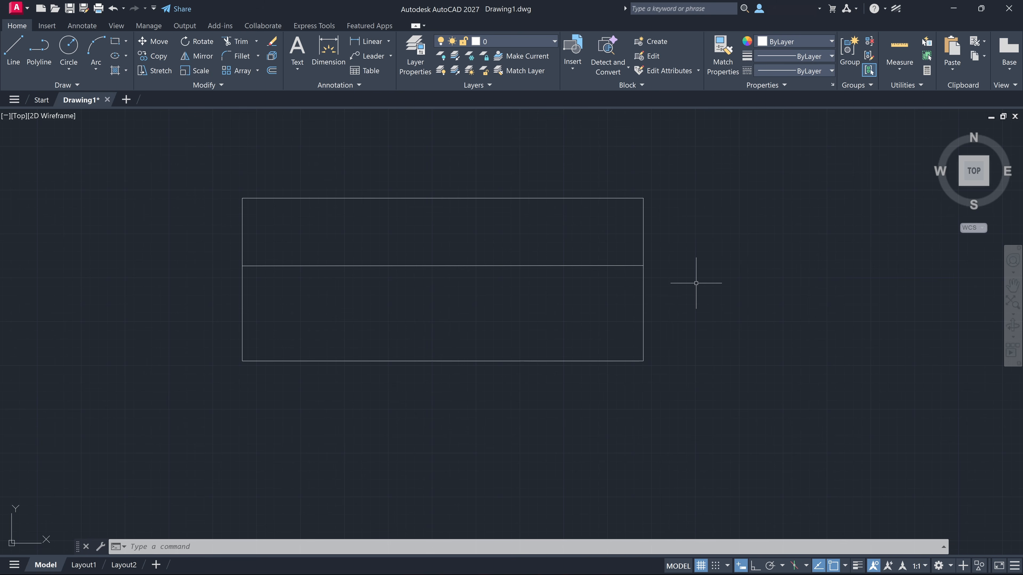
Step: Erase the whole rectangle around the horizontal line, and undo the erasure
click(563, 198)
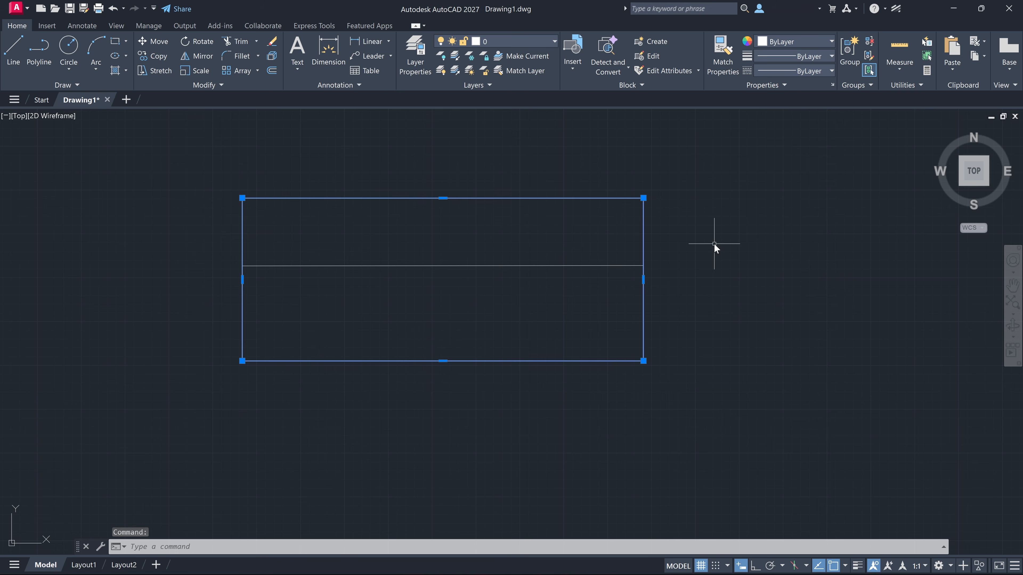
text(DELETE)
key(Return)
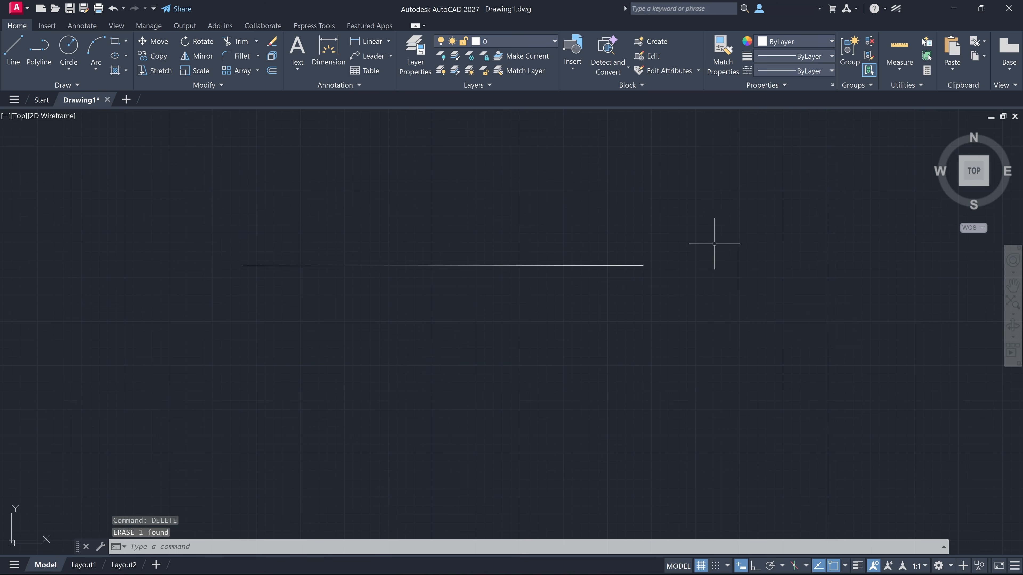
key(ctrl+z)
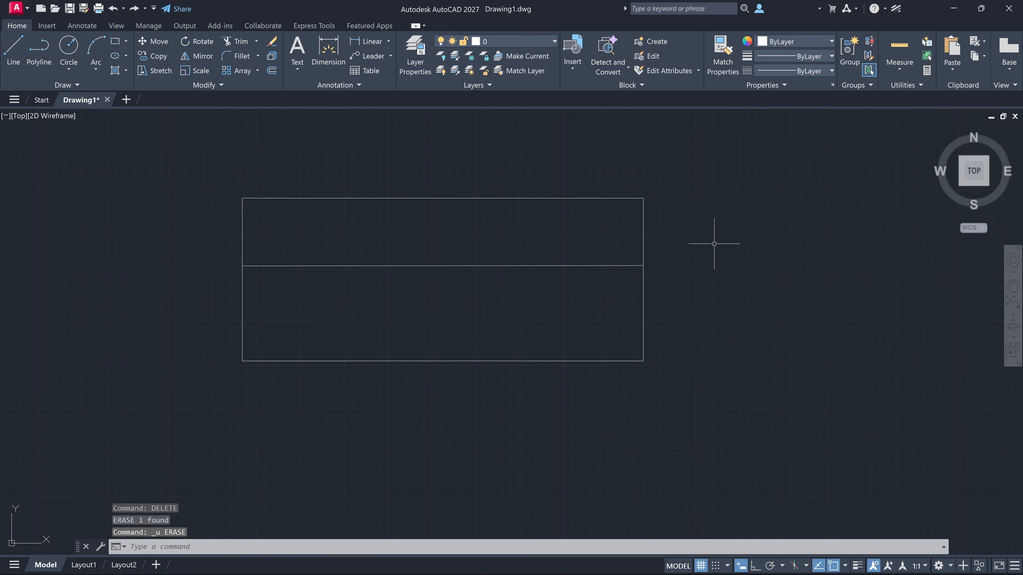
Step: Trim the rectangle's right side above the horizontal line, and trim its top edge
text(TR)
key(Return)
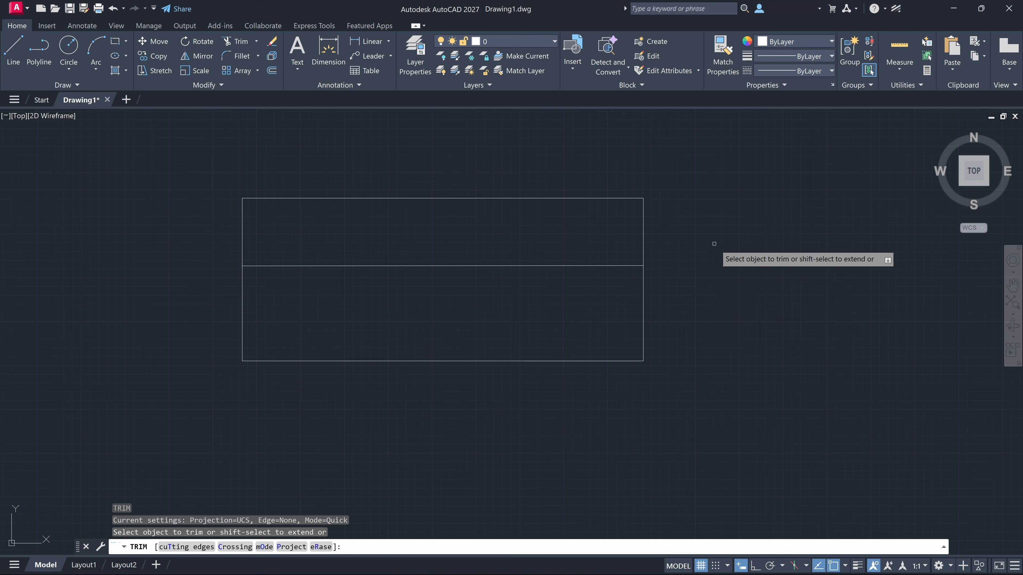
click(643, 233)
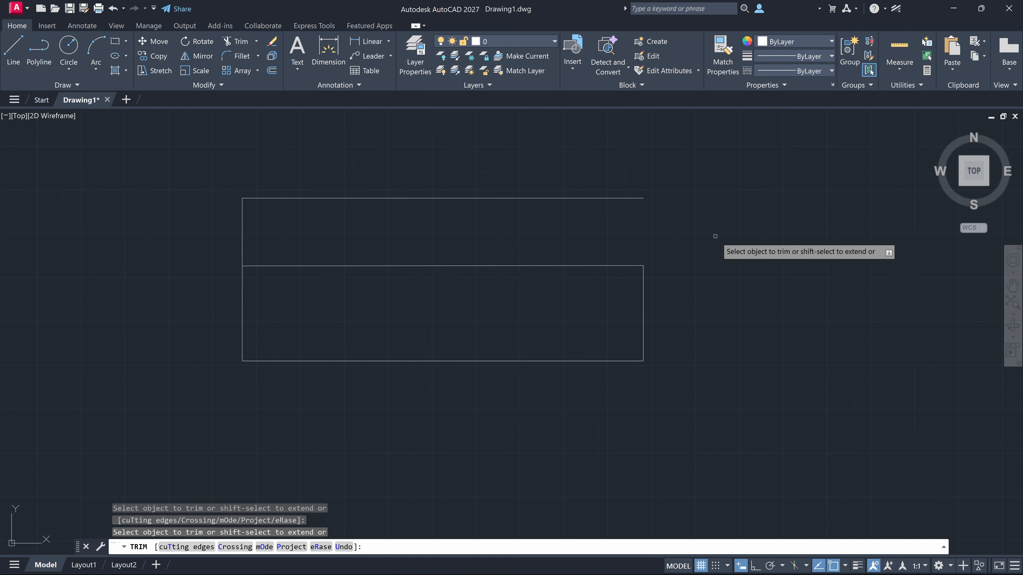
click(622, 198)
key(Escape)
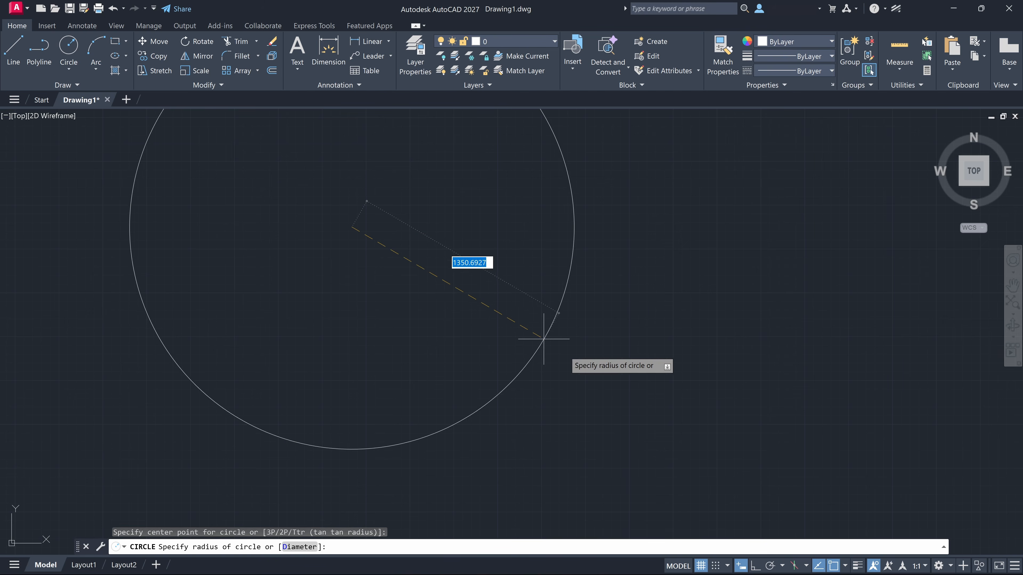
Step: Draw a large circle in an empty area, and a wide rectangle whose horizontal edges cross the circle
click(494, 310)
middle_drag(513, 326, 595, 402)
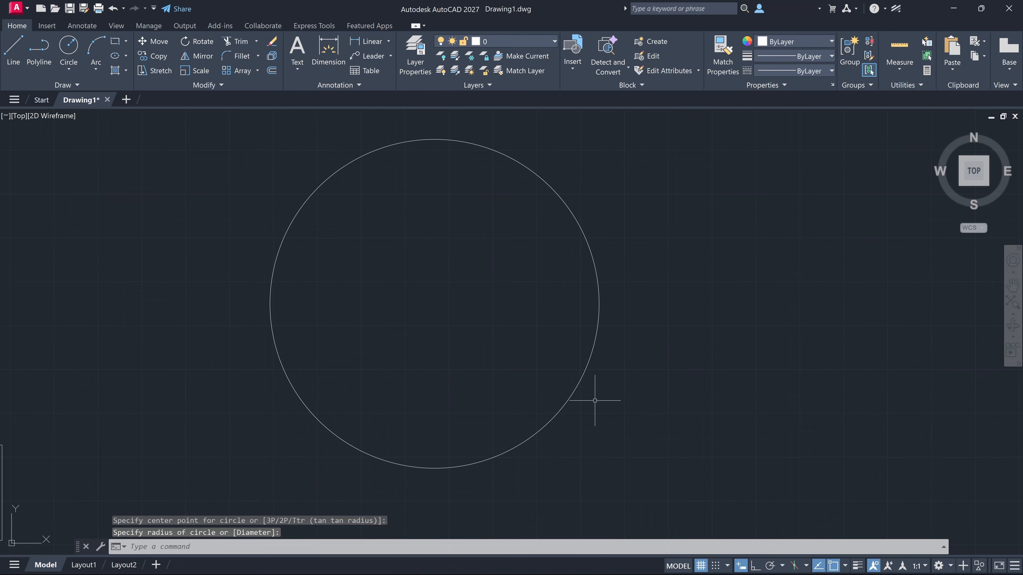
click(115, 40)
click(260, 194)
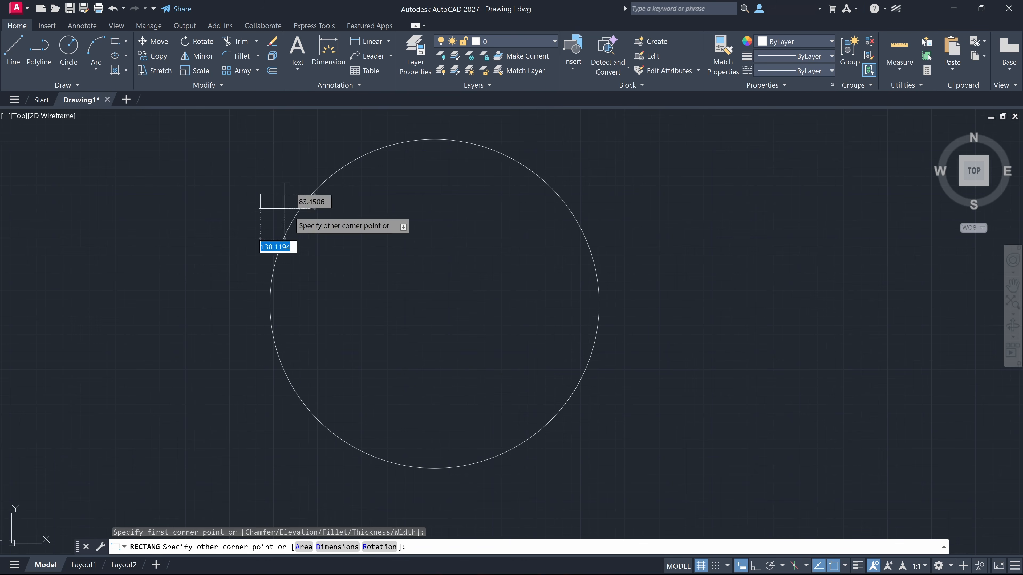
click(608, 352)
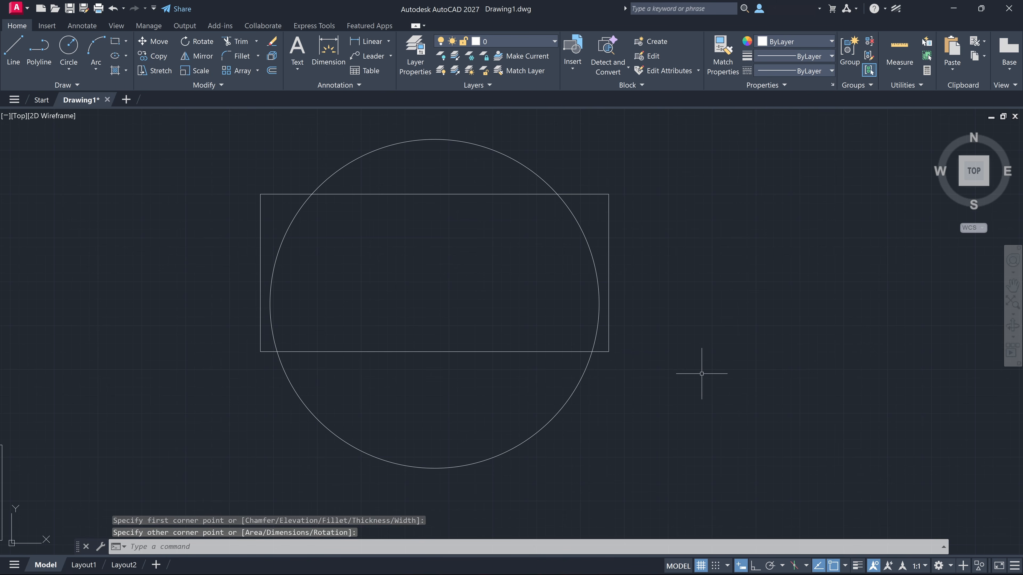
Step: Trim the rectangle's top edge inside the circle and the circle's right arc between the rectangle's horizontal edges
text(tr)
key(Return)
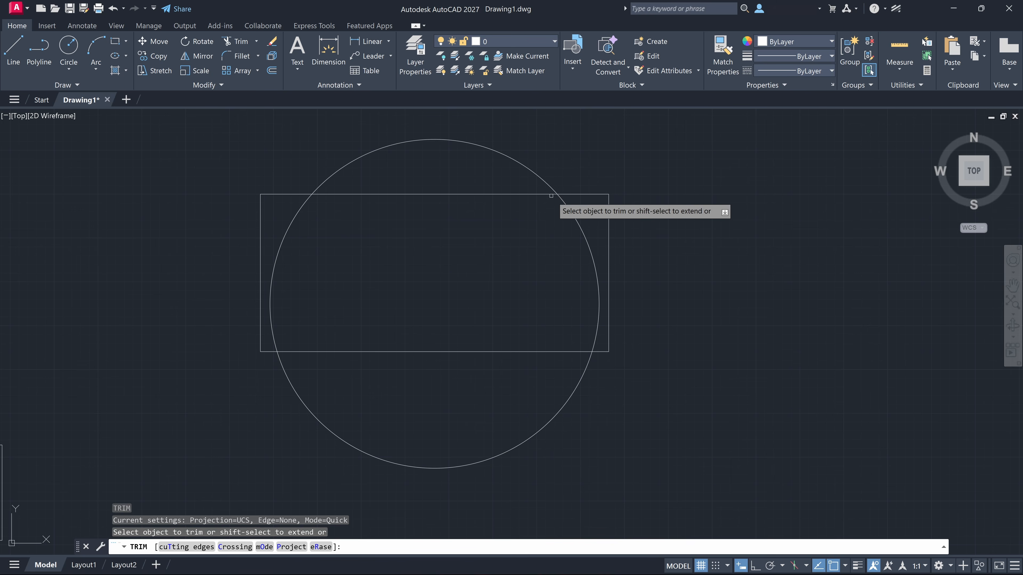
click(550, 194)
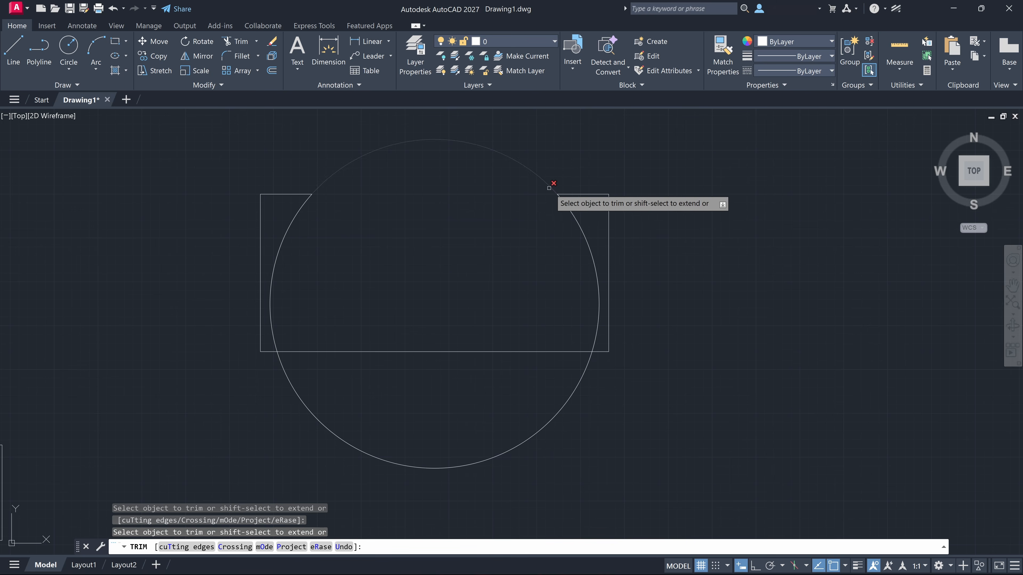
click(575, 218)
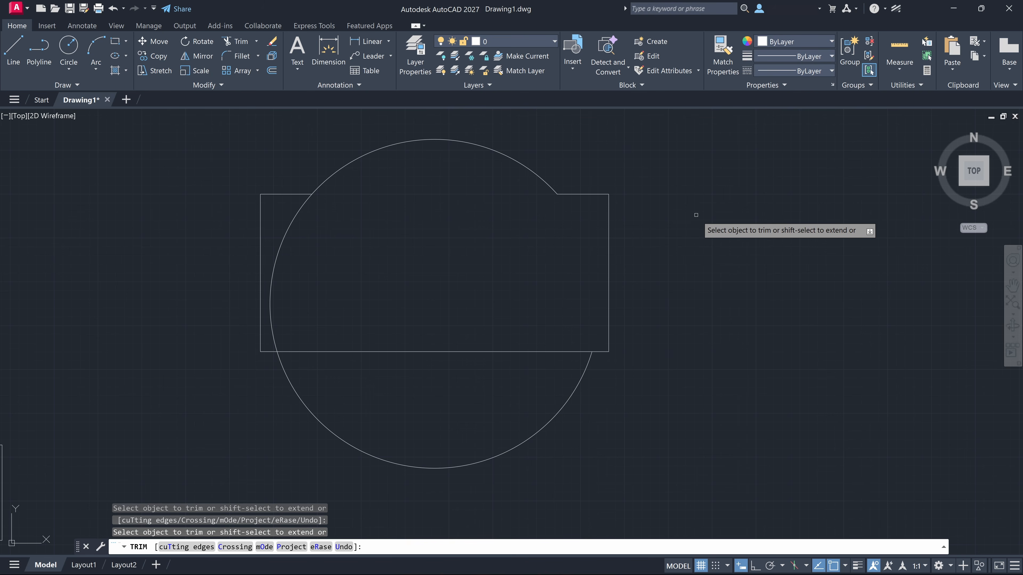
Step: Undo the trims made to the circle and the rectangle
key(ctrl+z)
key(Escape)
key(Escape)
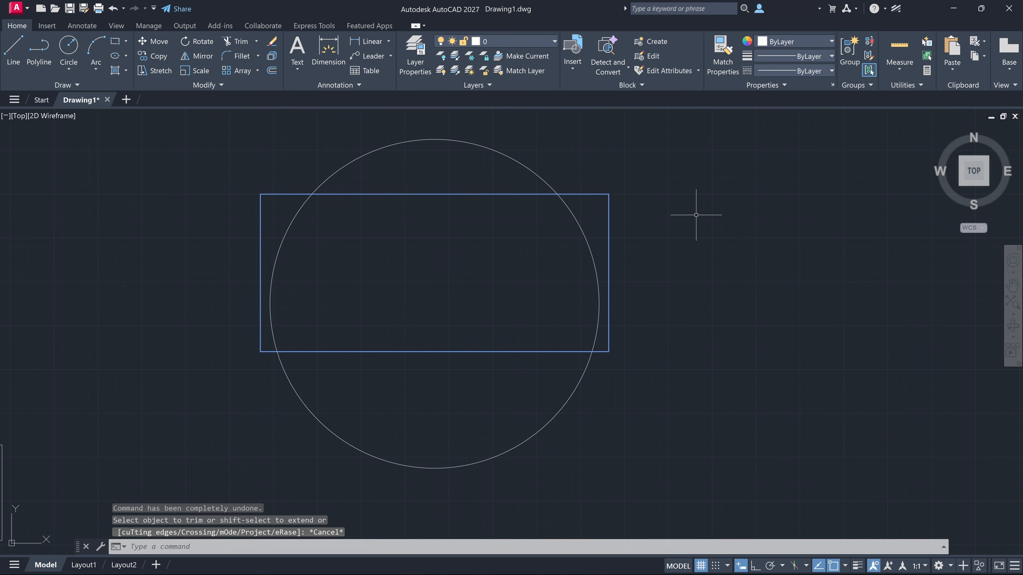
key(Escape)
click(696, 215)
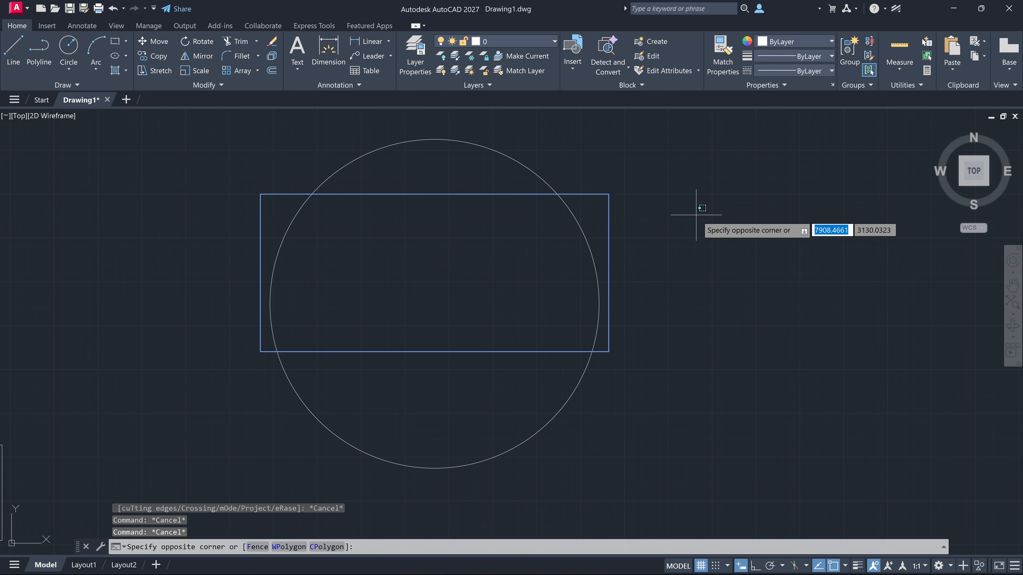
key(Escape)
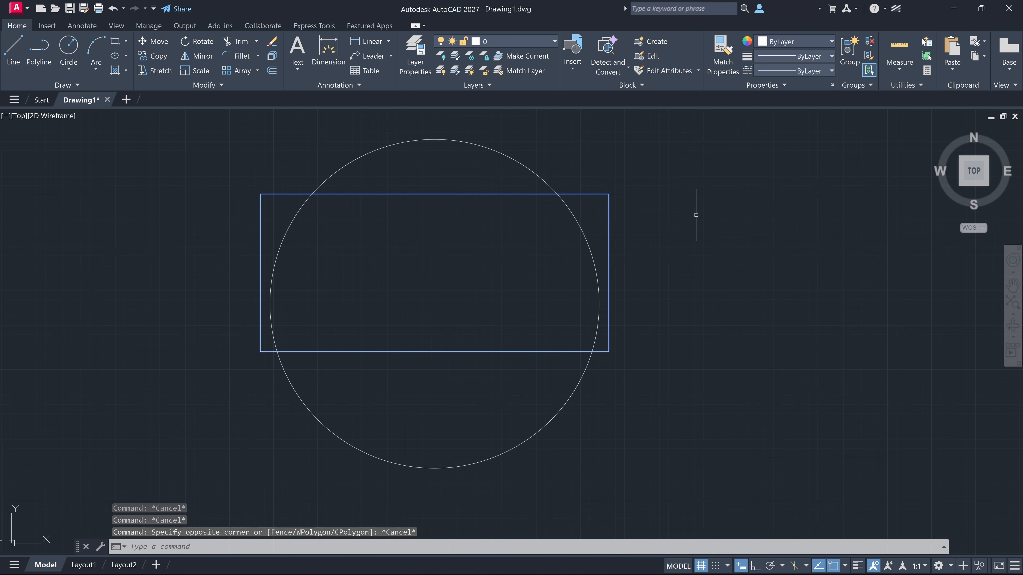
text(tr)
key(Return)
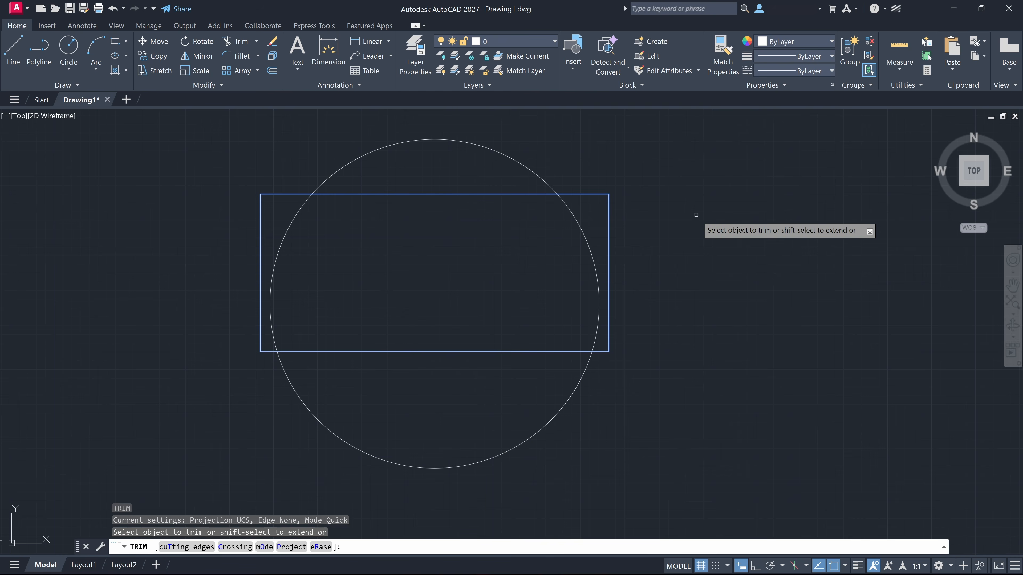
key(Escape)
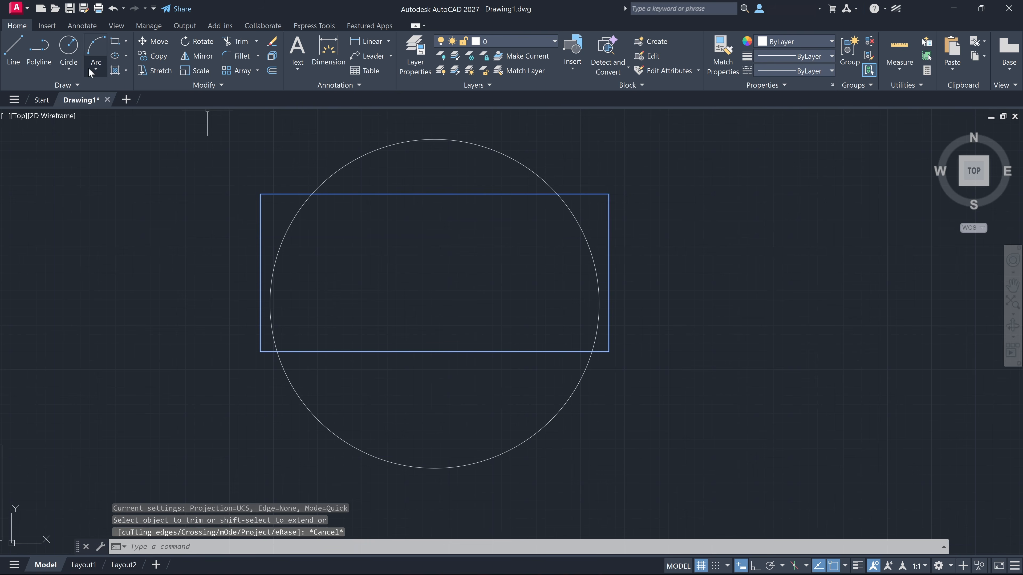
Step: Draw a separate diagonal line to the right of the rectangle, sloping down to the right and touching nothing
click(14, 49)
click(627, 198)
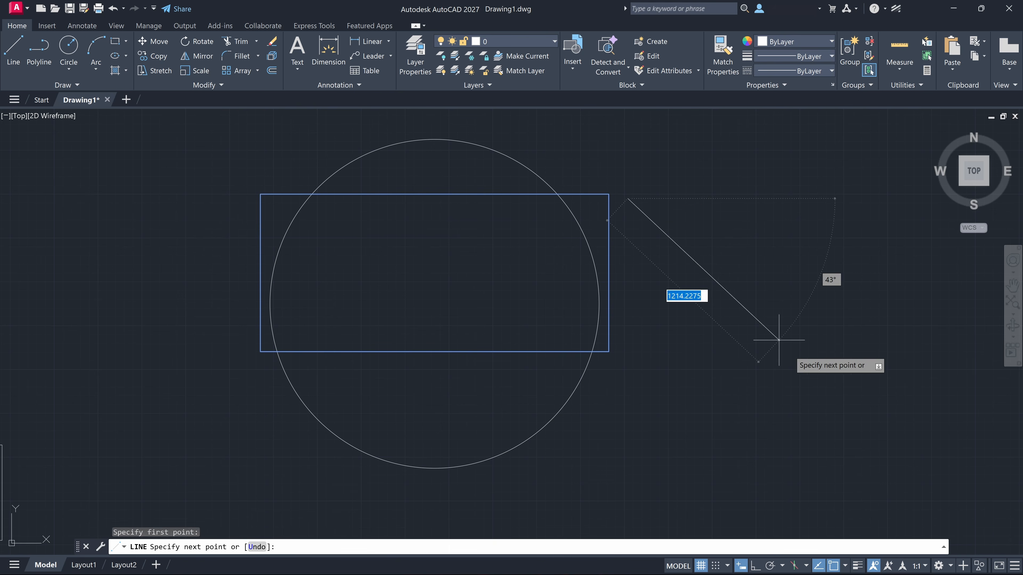
click(824, 377)
key(Escape)
Step: Use Trim on the isolated diagonal line to remove it entirely
text(tr)
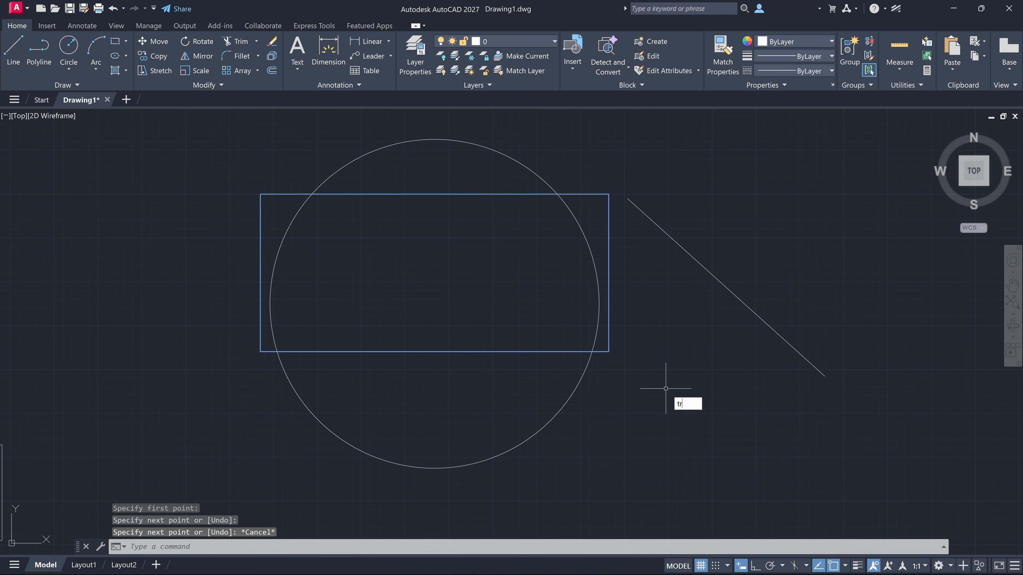
key(Return)
click(700, 263)
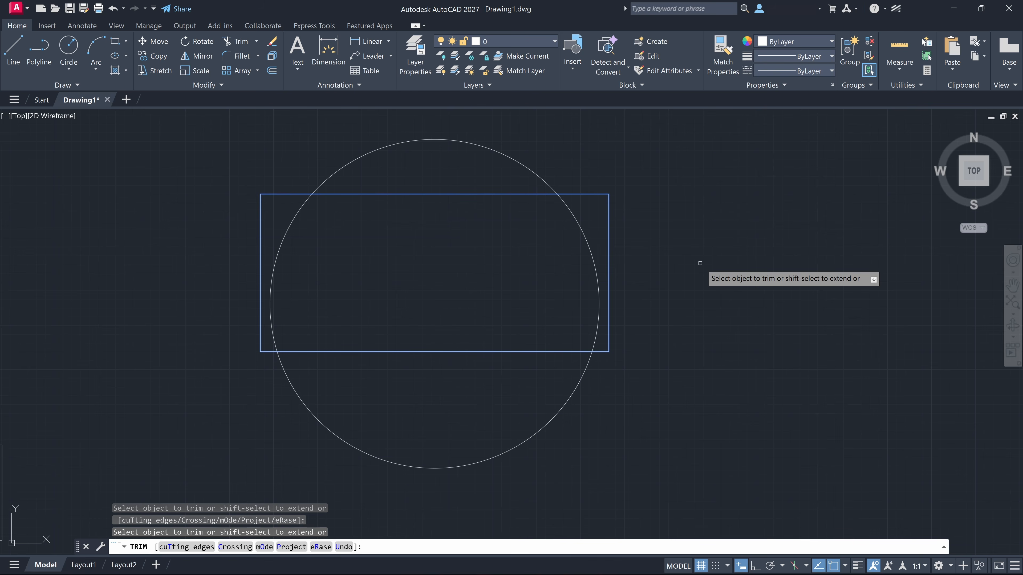
key(Escape)
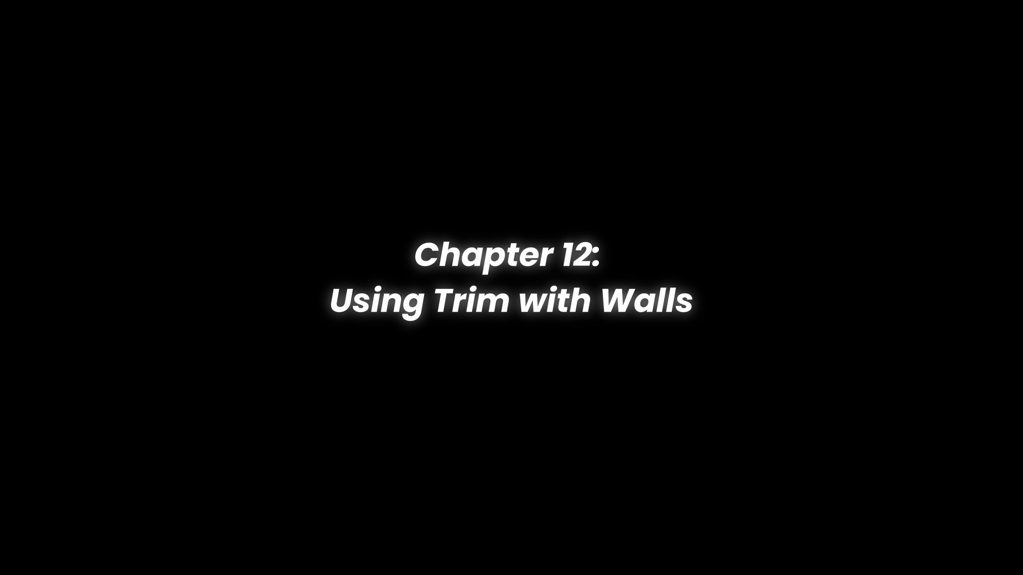
Step: Offset the vertical line 50 units to its right to form a double-line wall
text(Of)
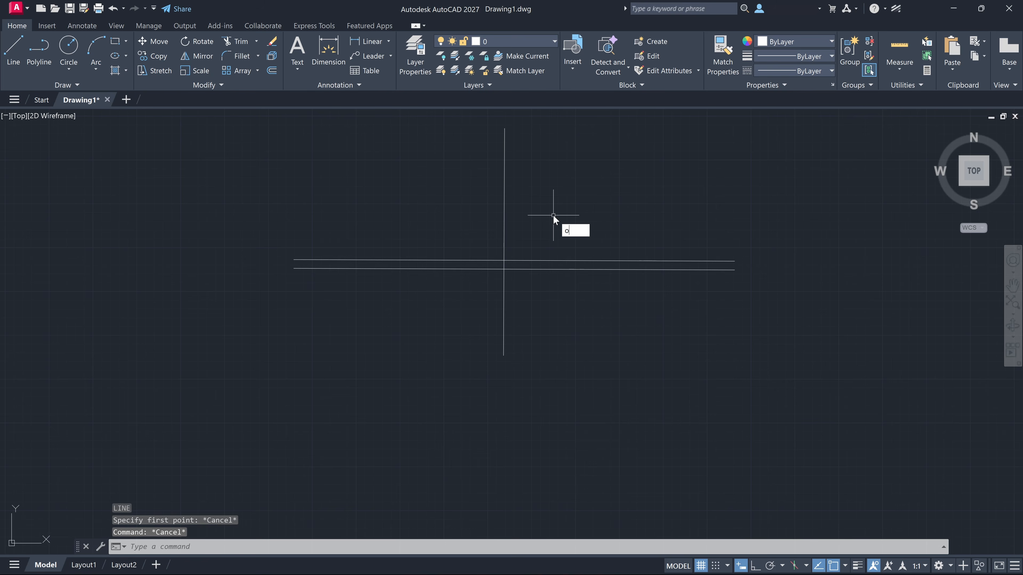
text(f)
key(Return)
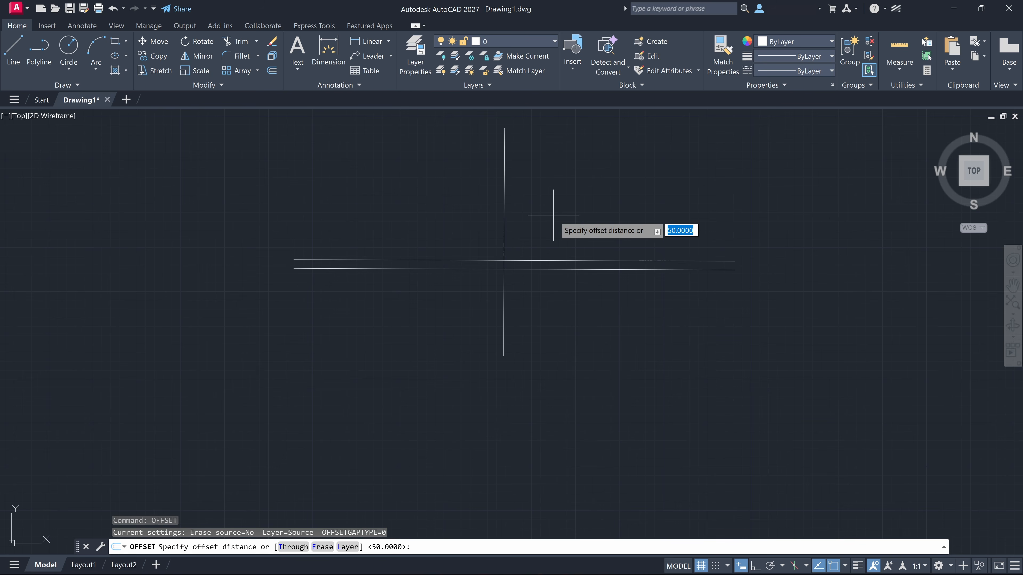
key(Return)
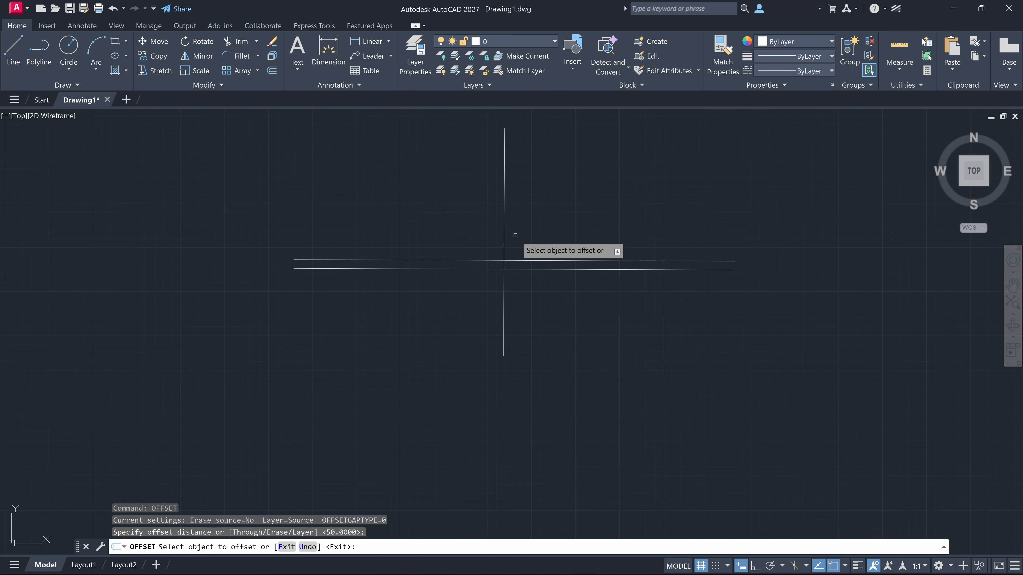
click(505, 238)
click(553, 239)
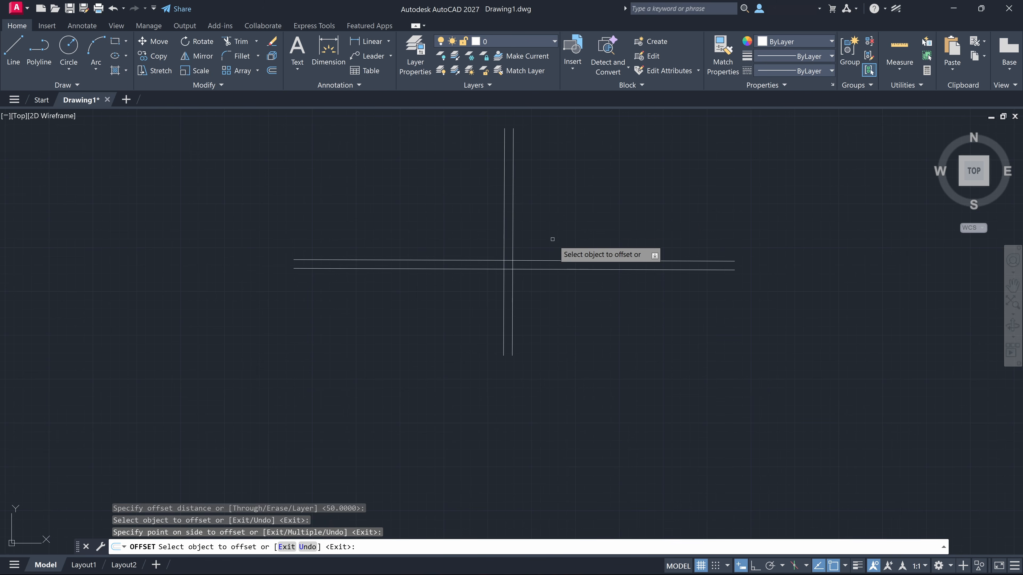
key(Escape)
Step: Trim both horizontal wall lines where they extend beyond the right-hand vertical wall line
text(tr)
key(Return)
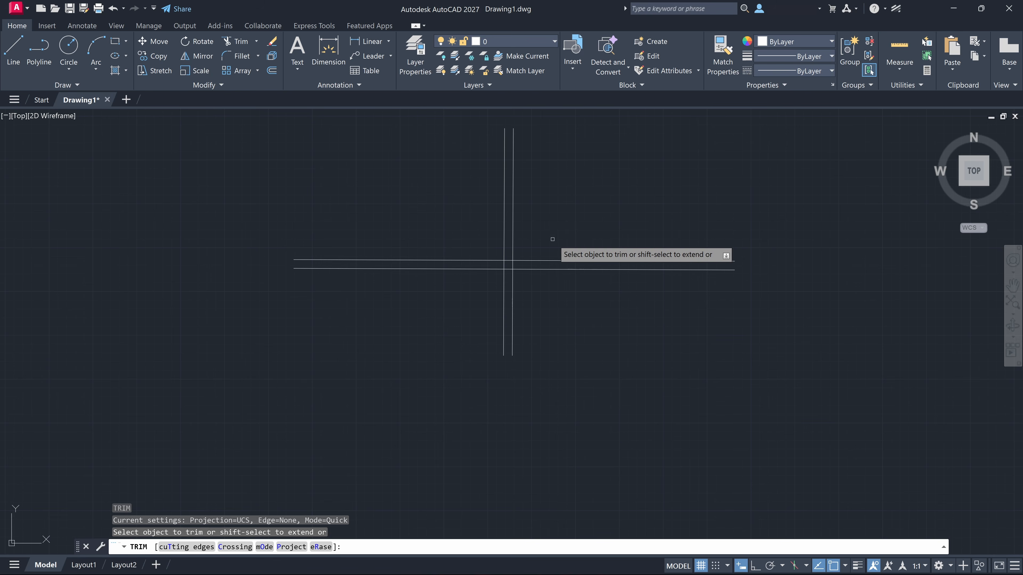
scroll(530, 264, up, 8)
drag(505, 322, 483, 335)
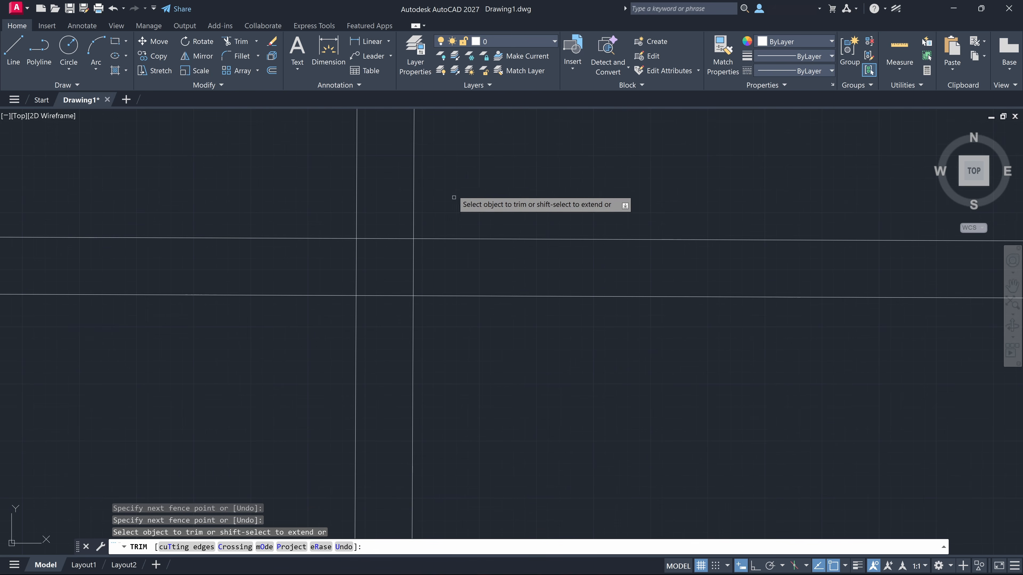
click(449, 238)
click(433, 297)
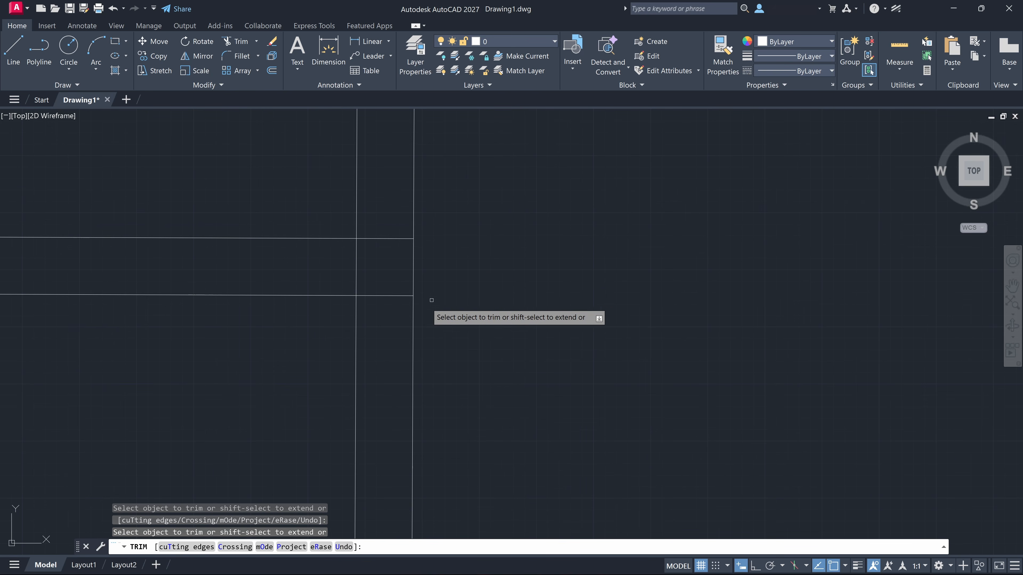
Step: Trim the leftover segments inside the wall junction and both vertical lines below it to form a clean corner
click(393, 239)
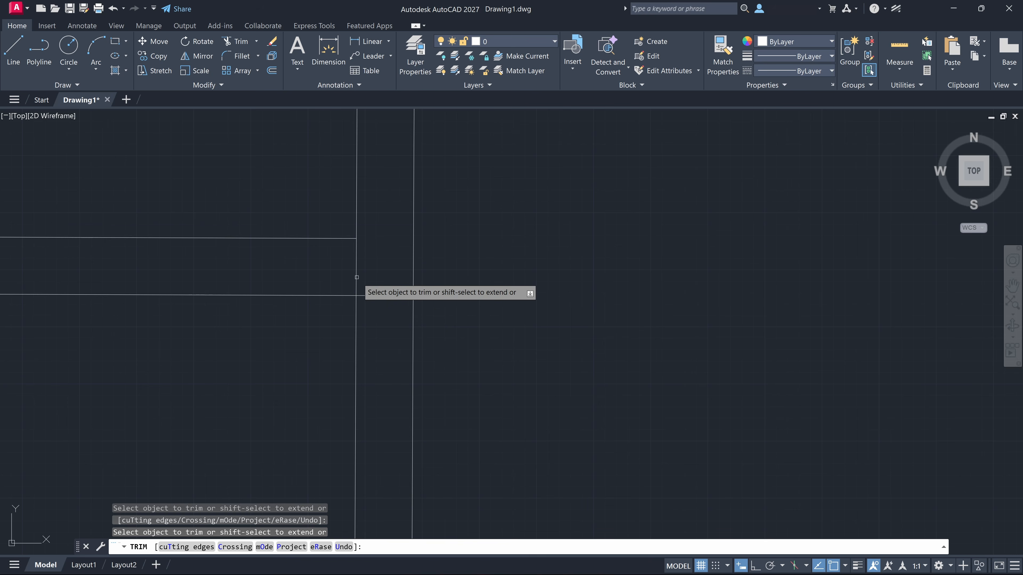
click(356, 277)
drag(449, 337, 319, 348)
click(320, 348)
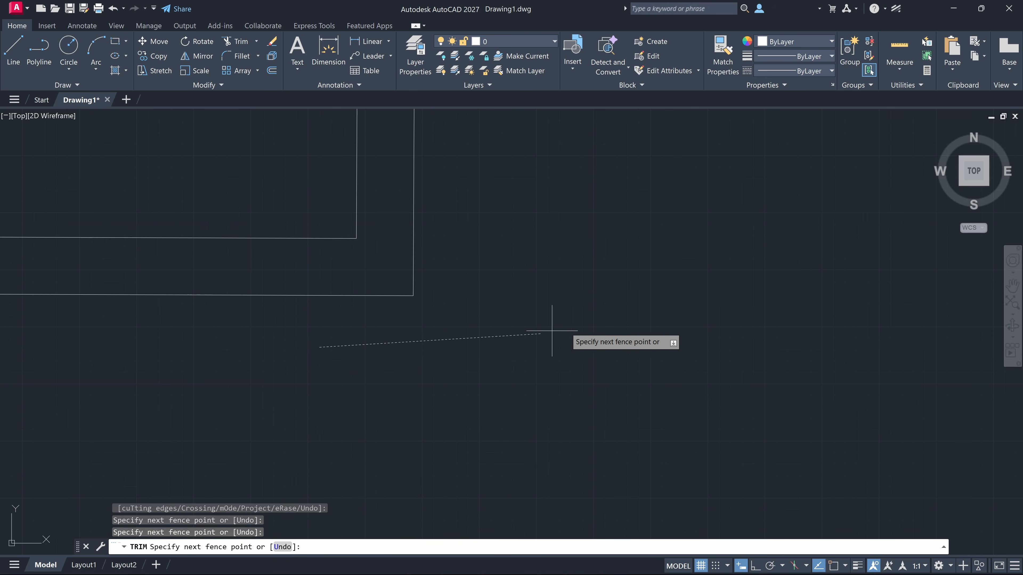
key(Escape)
scroll(572, 321, down, 6)
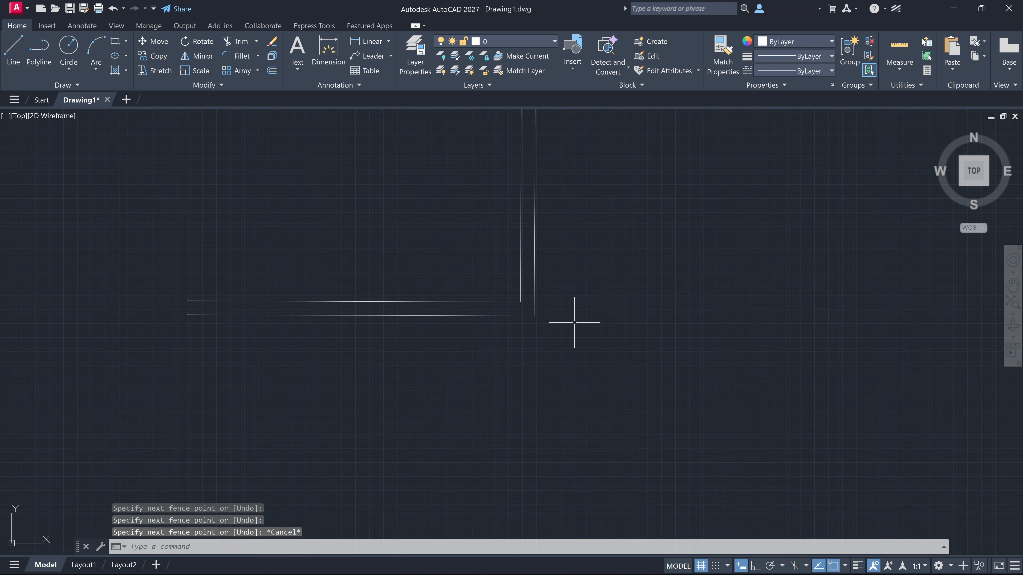
middle_drag(605, 279, 624, 346)
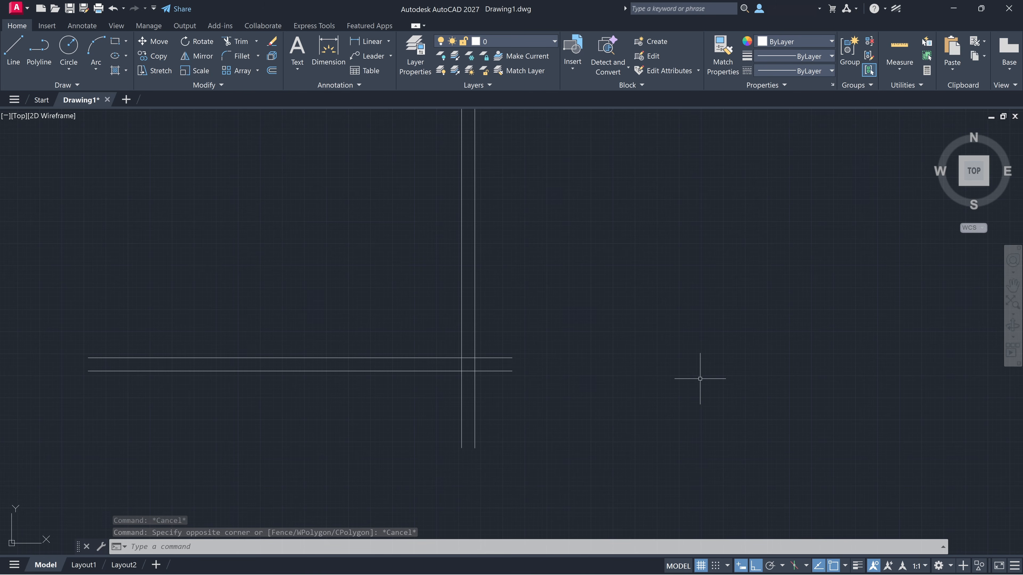
Step: Trim the excess ends of the crossing horizontal and vertical wall lines with fence selections to form a clean corner
text(tr)
key(Return)
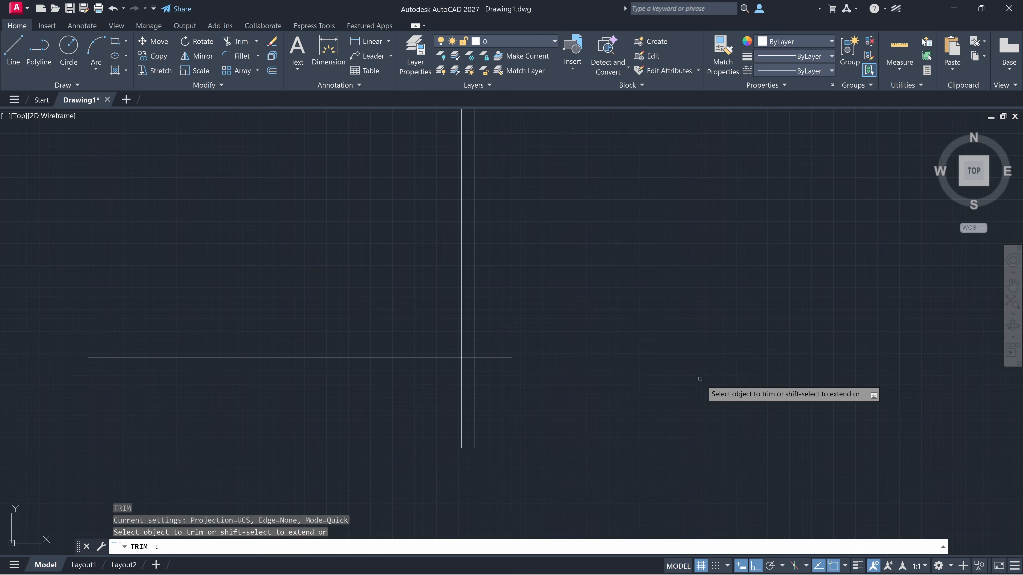
click(527, 333)
click(527, 333)
click(481, 389)
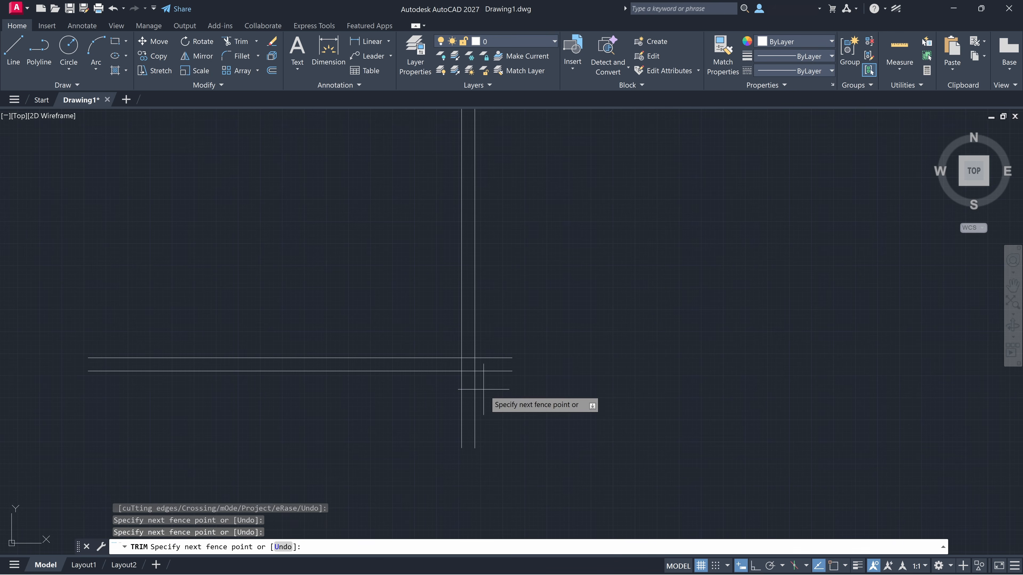
click(439, 386)
click(515, 389)
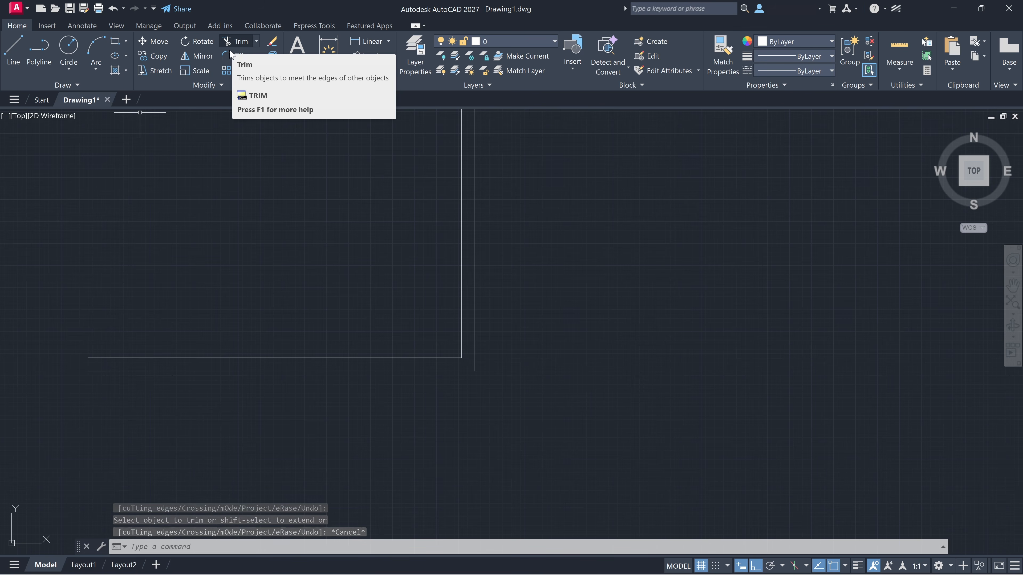
key(Escape)
click(195, 526)
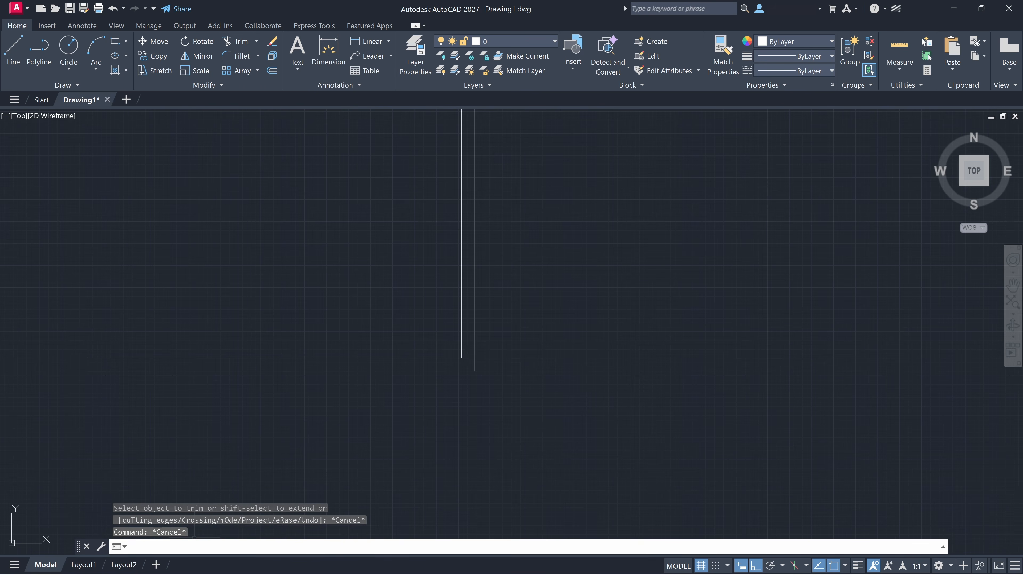
text(tr)
key(Return)
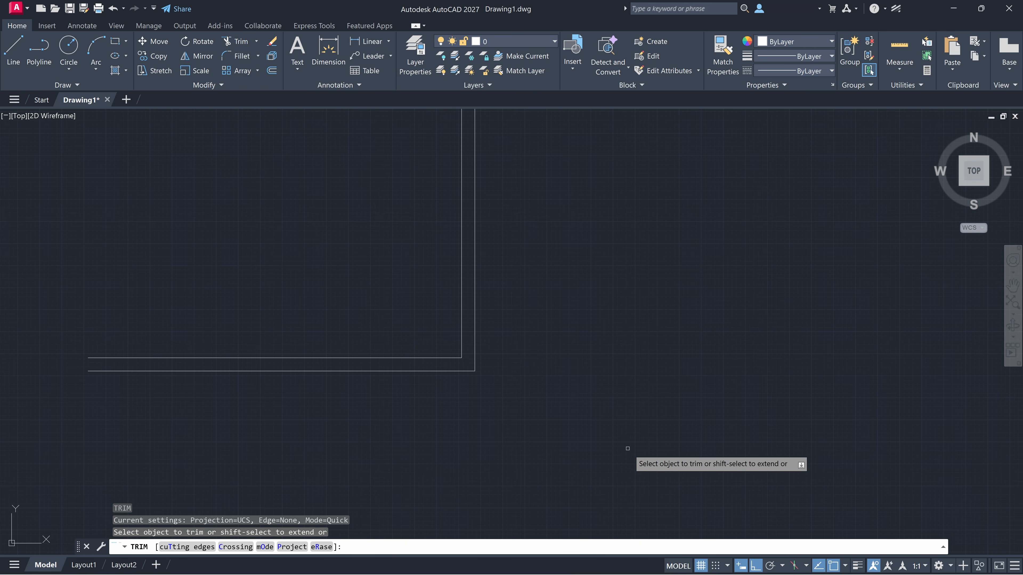
key(Escape)
Step: Select all four lines of the wall corner and erase them
click(579, 428)
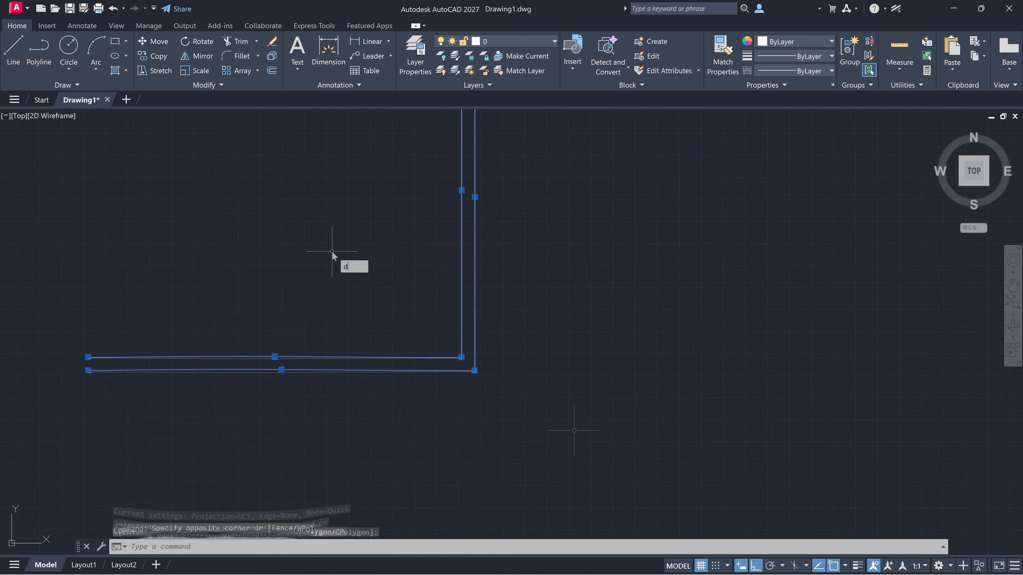
click(332, 252)
text(DELETE)
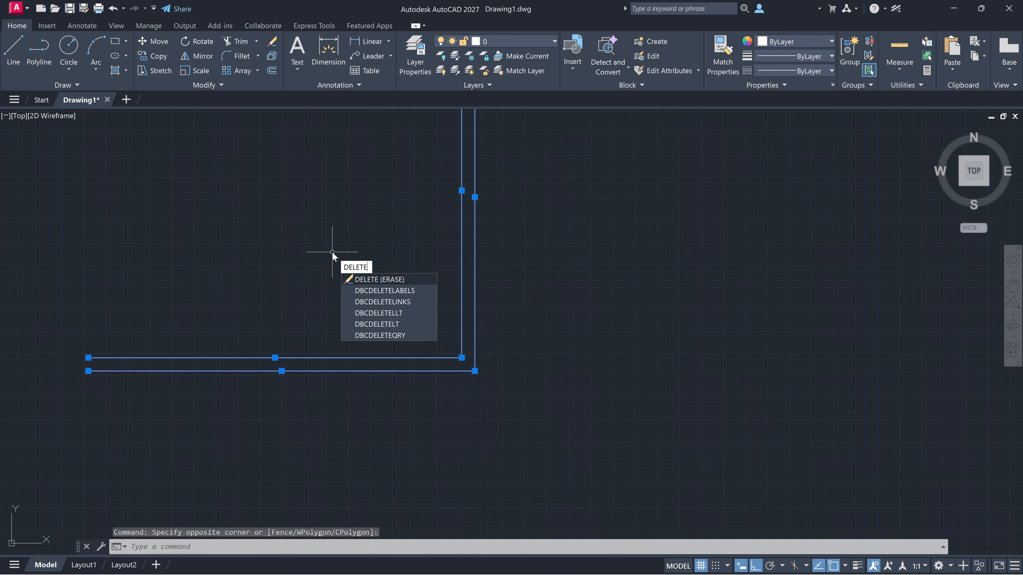
key(Return)
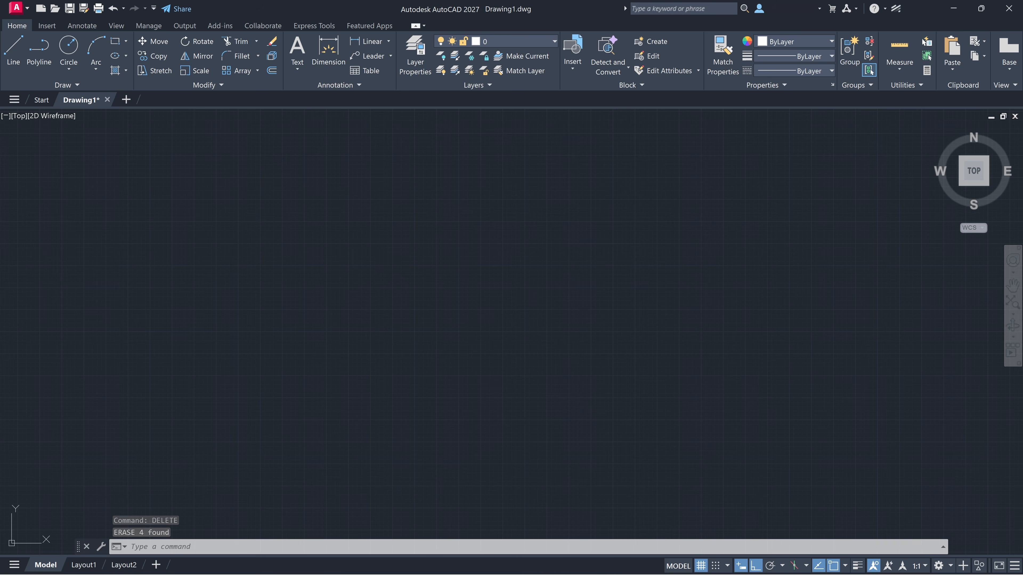
key(Escape)
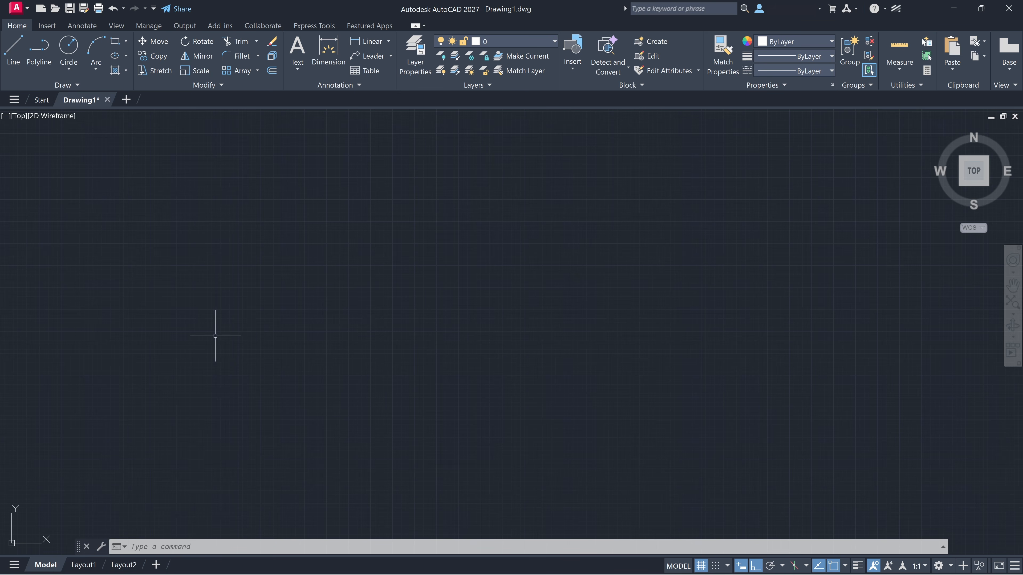
Step: Draw a long horizontal line across the middle of the empty drawing area
text(line)
key(Return)
click(284, 269)
text(l)
key(Return)
click(285, 269)
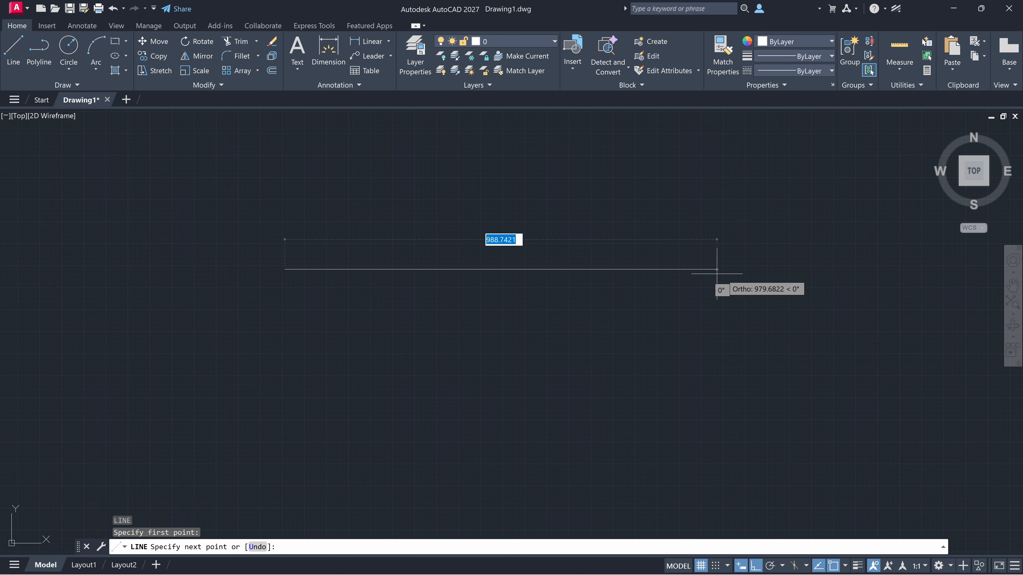
click(732, 270)
key(Return)
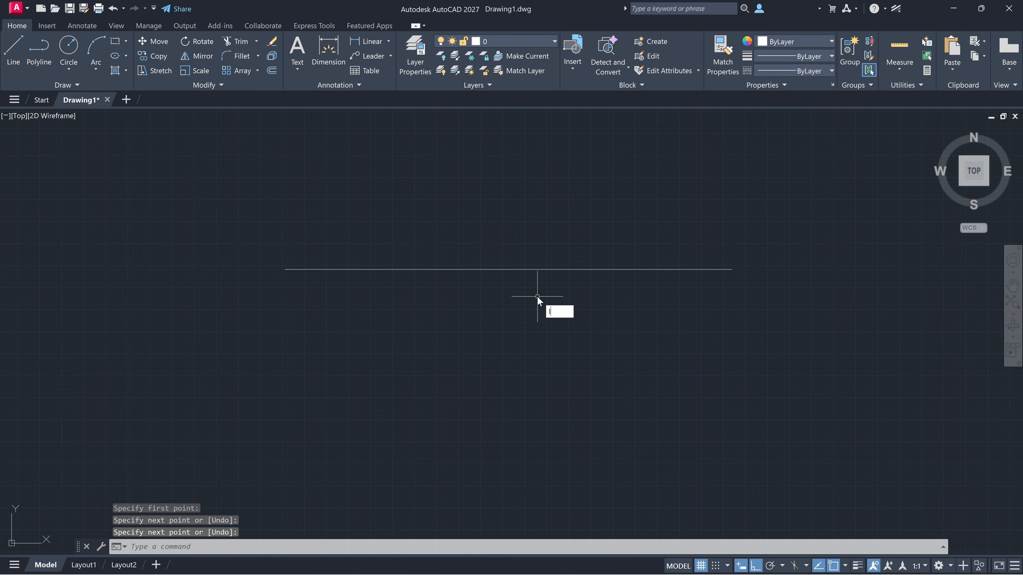
Step: Draw a vertical line that crosses the long horizontal line near its midpoint
text(l)
key(Return)
click(506, 141)
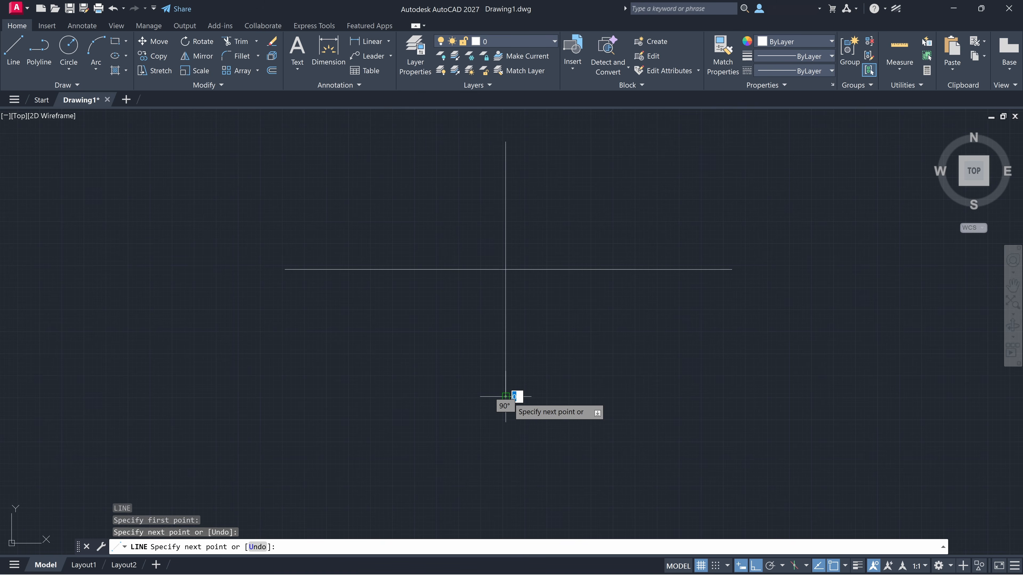
click(505, 396)
key(Escape)
Step: Trim the part of the vertical line below the horizontal line, using the horizontal line as the cutting edge
text(t)
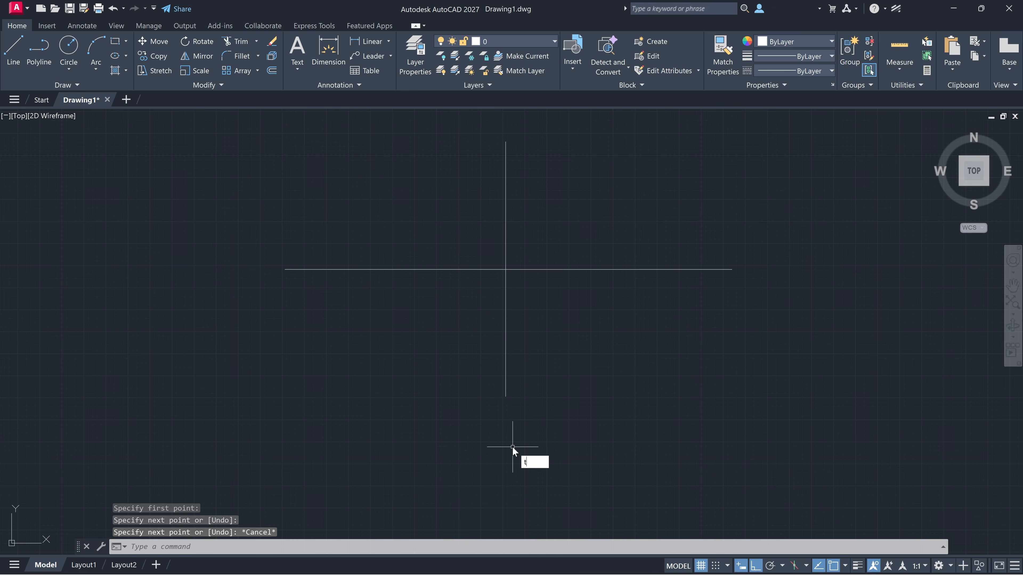
text(r)
key(Return)
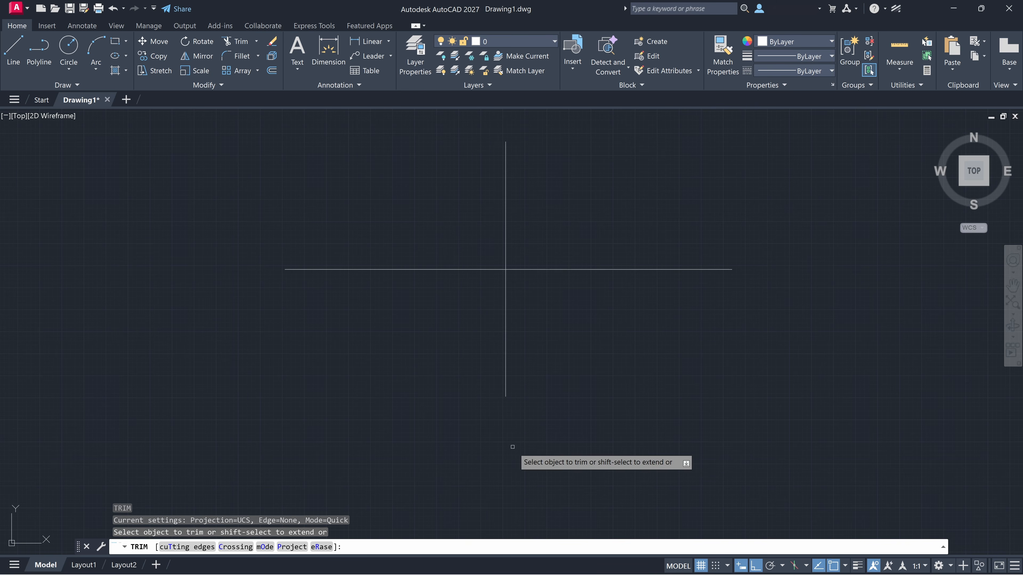
click(182, 546)
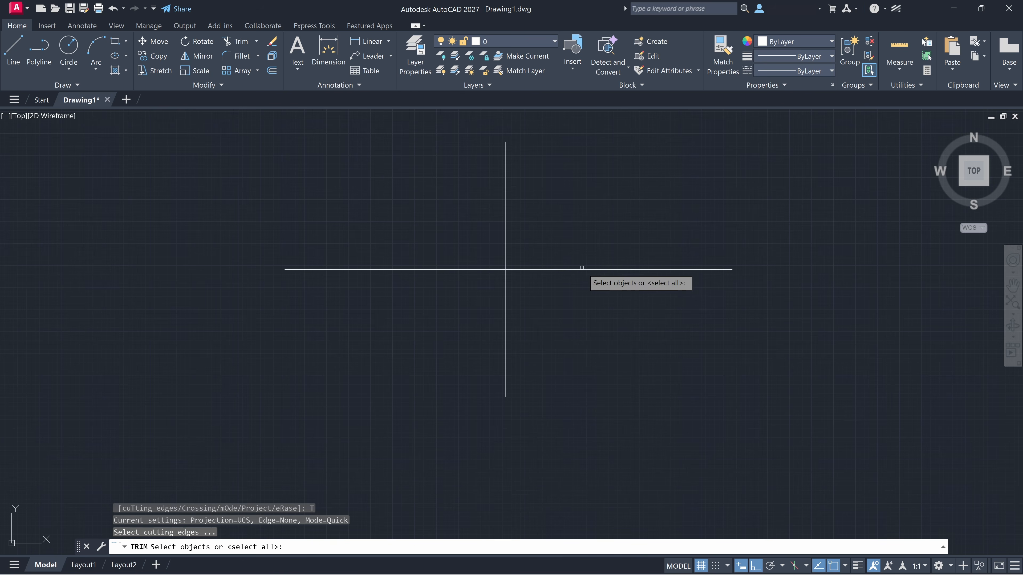
click(577, 269)
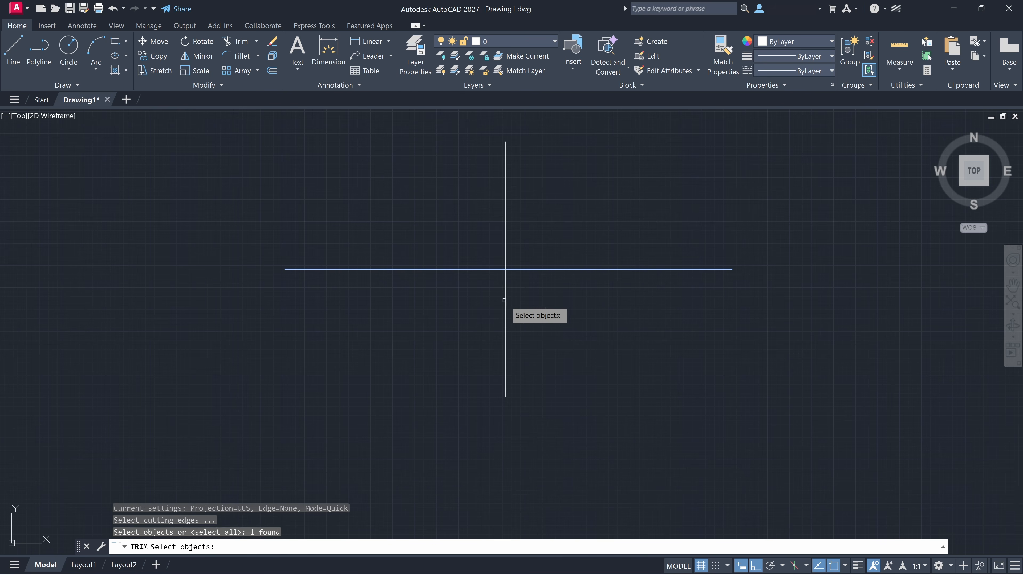
key(Return)
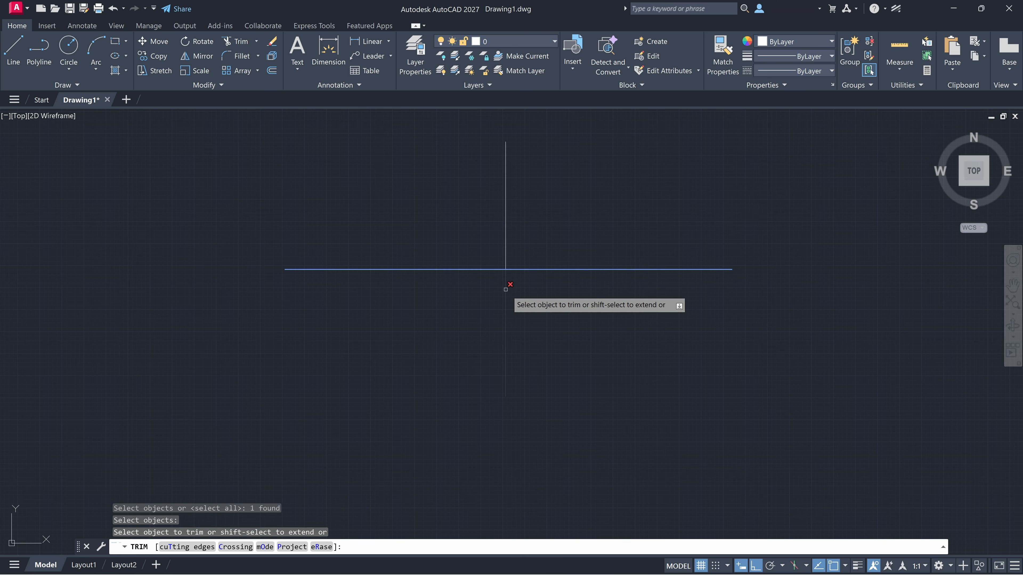
key(Escape)
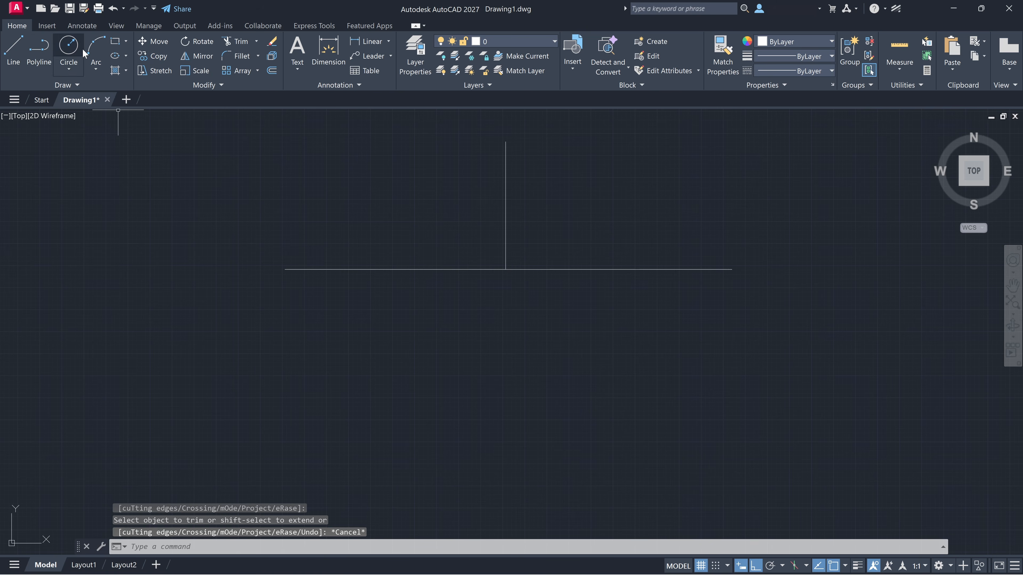
Step: Draw a large rectangle in the empty area to the right of the T-shaped lines
click(117, 41)
middle_drag(612, 222, 25, 231)
click(320, 180)
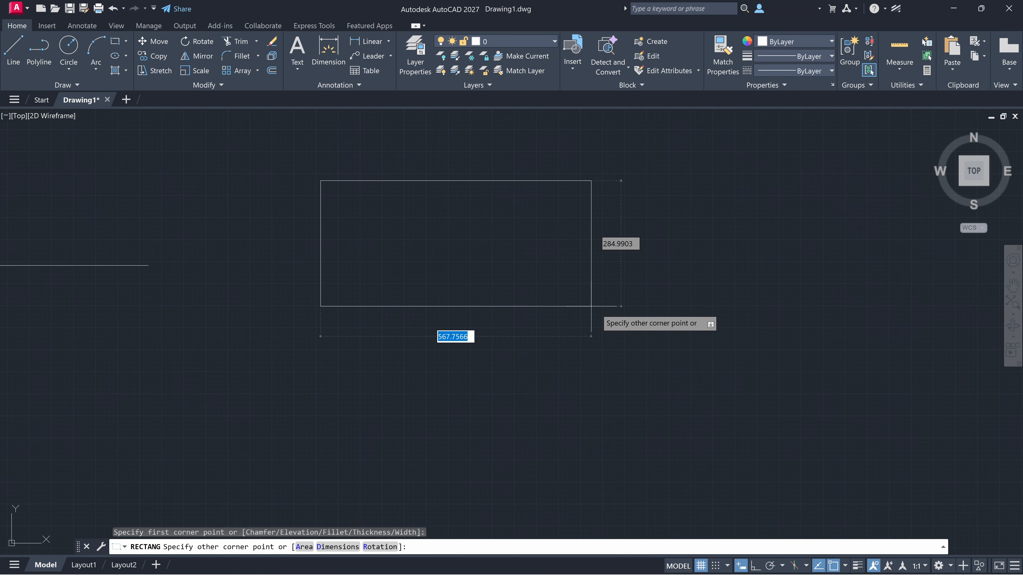
click(725, 417)
Step: Draw a horizontal line across the rectangle that extends beyond both of its vertical sides
click(13, 51)
click(194, 272)
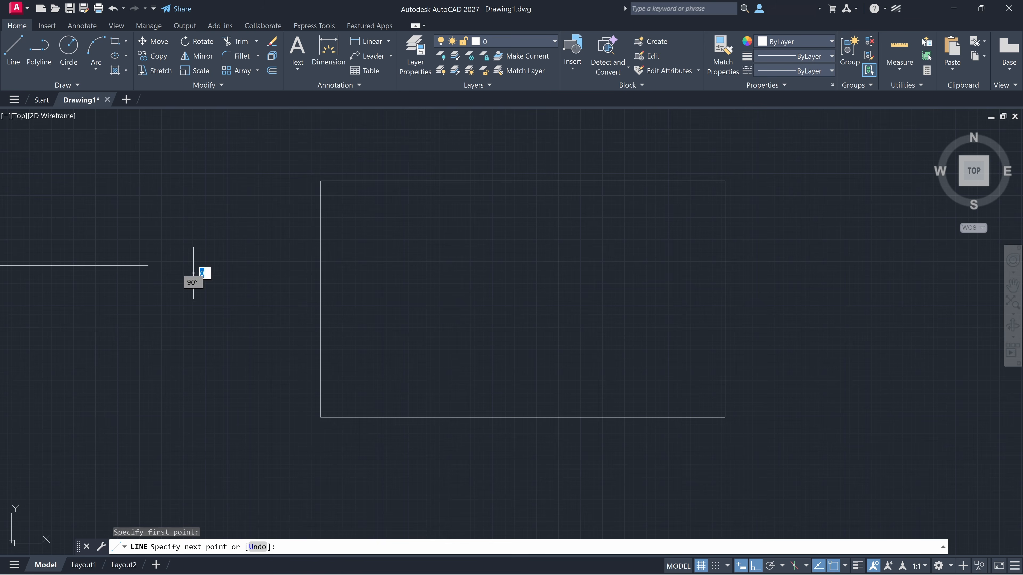
click(863, 295)
key(Escape)
Step: Trim both ends of the horizontal line that stick out beyond the rectangle's sides
text(TR)
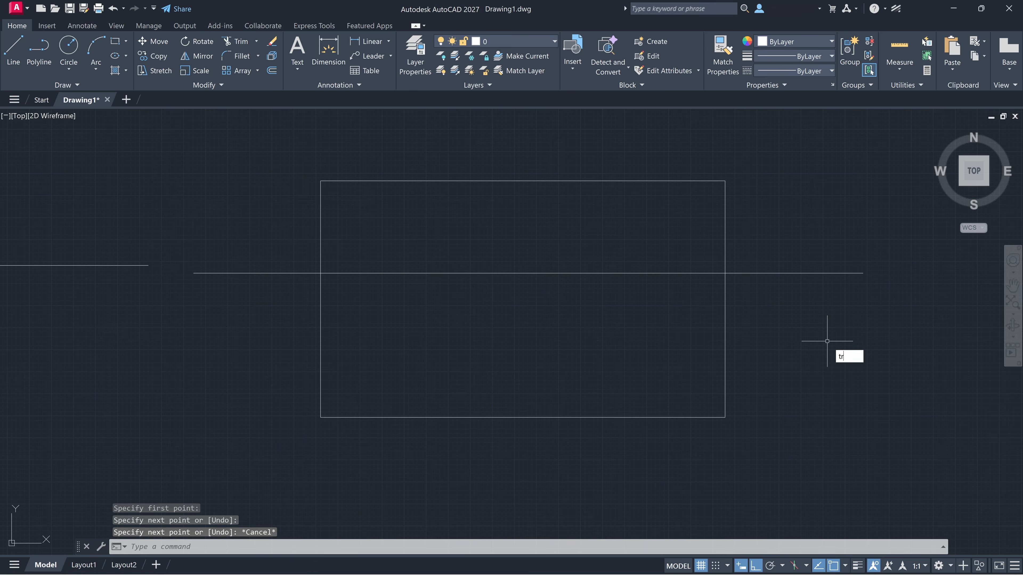
key(Return)
click(755, 275)
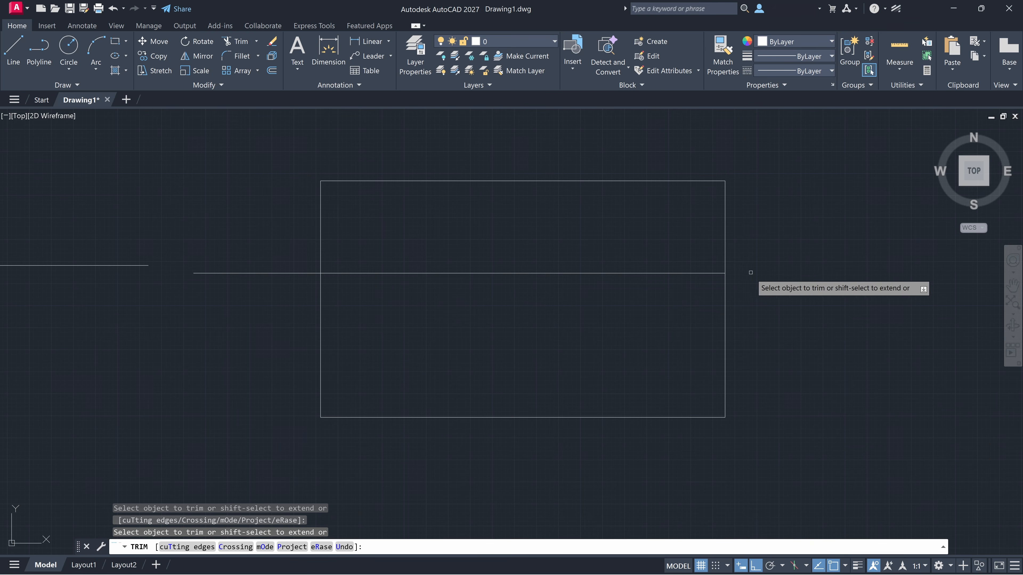
click(291, 275)
key(Escape)
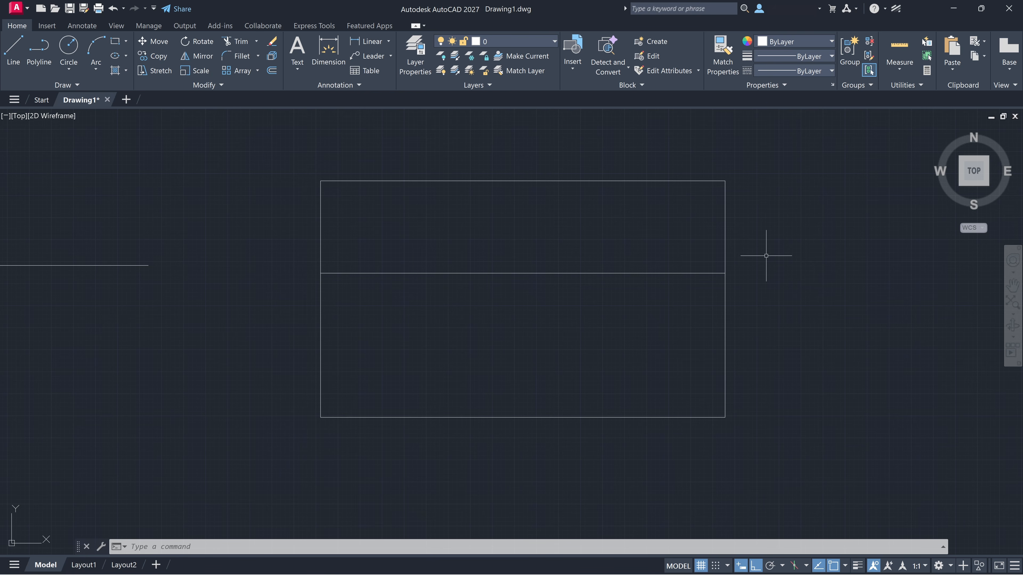
Step: Draw a long vertical line in the gap between the T-shaped lines and the rectangle
middle_drag(767, 254, 1022, 293)
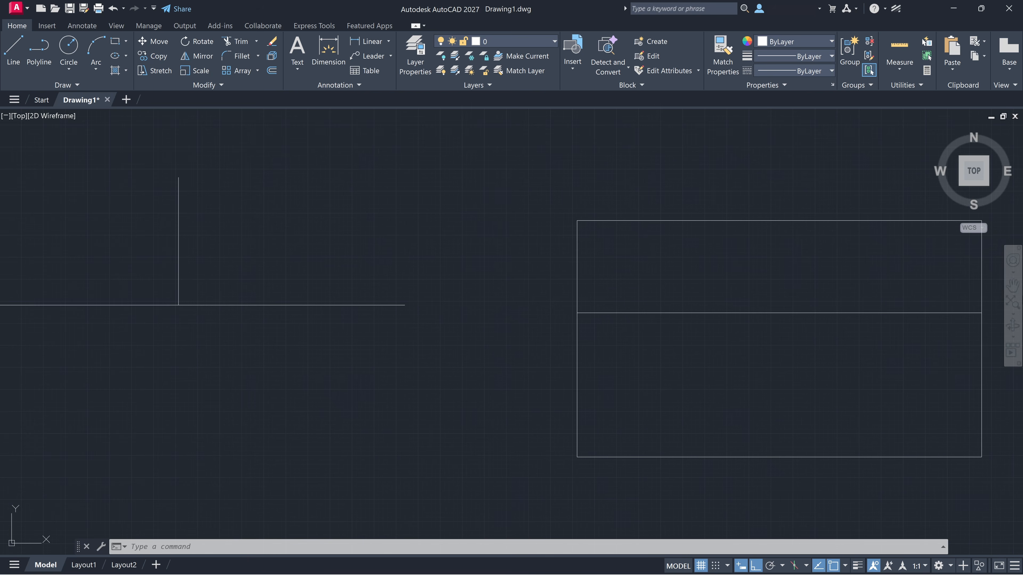
click(13, 50)
click(456, 147)
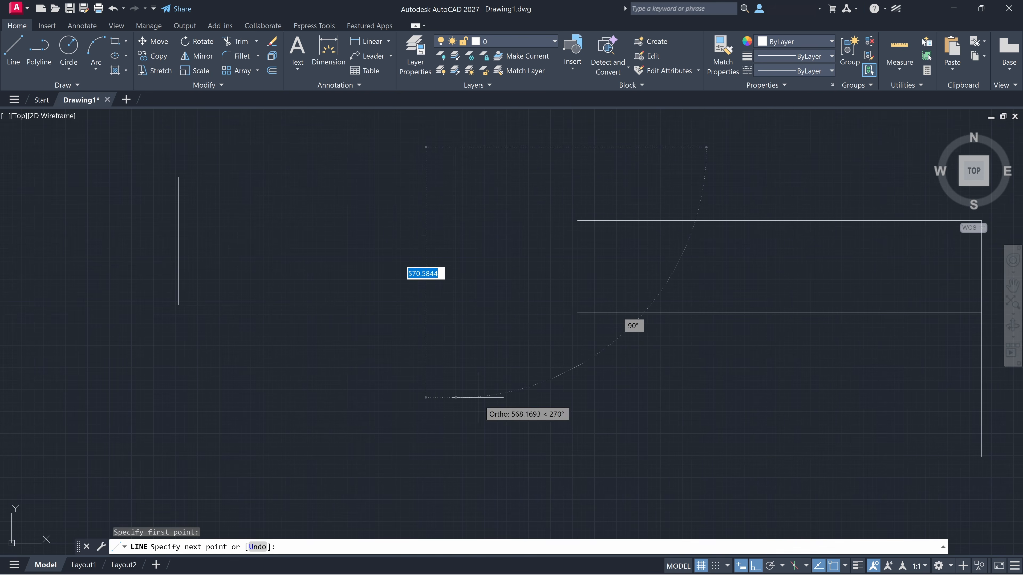
click(482, 444)
key(Escape)
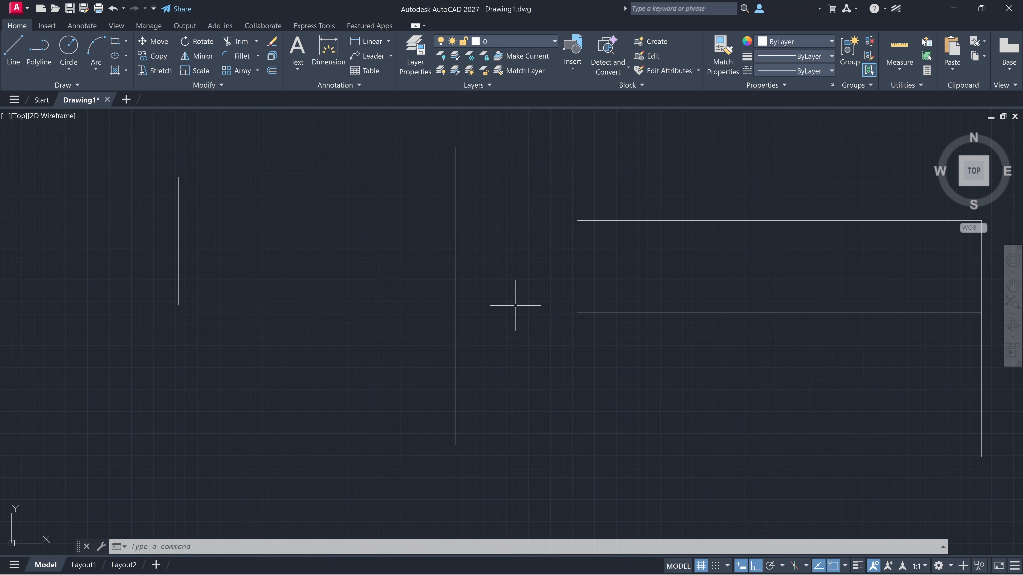
Step: Extend the horizontal line of the T shape to the new vertical line with the Extend command
text(xt)
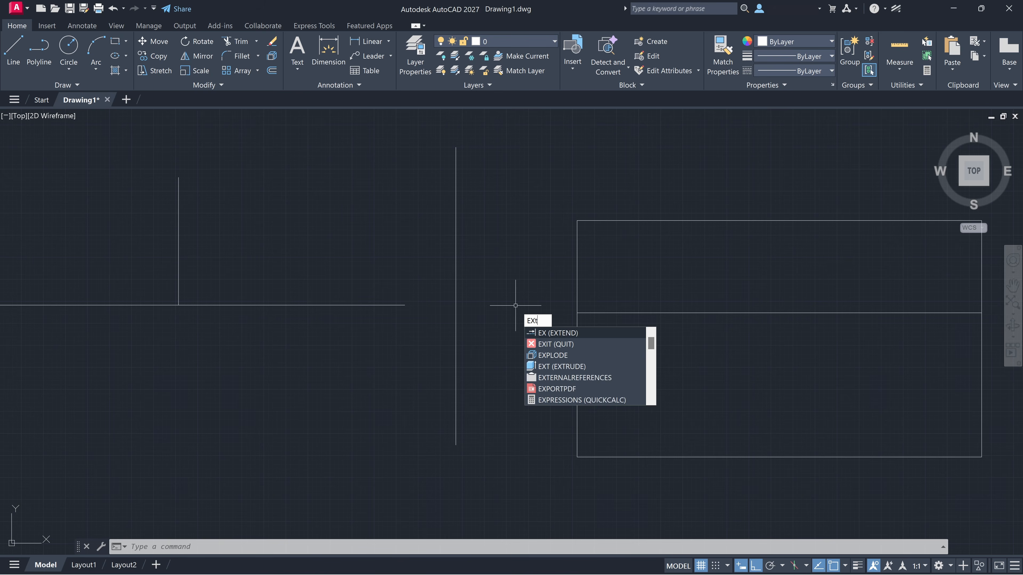
click(550, 344)
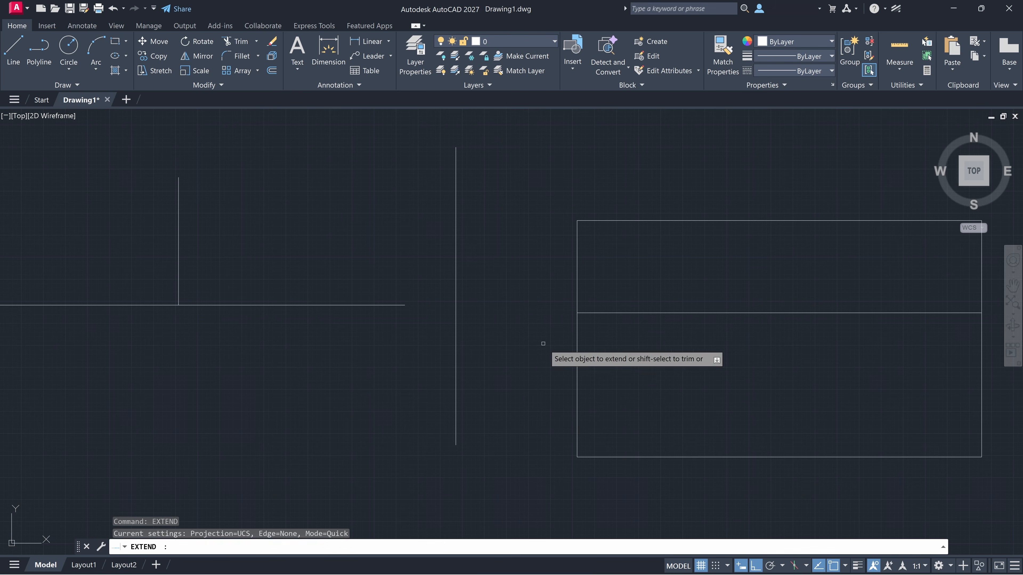
click(370, 305)
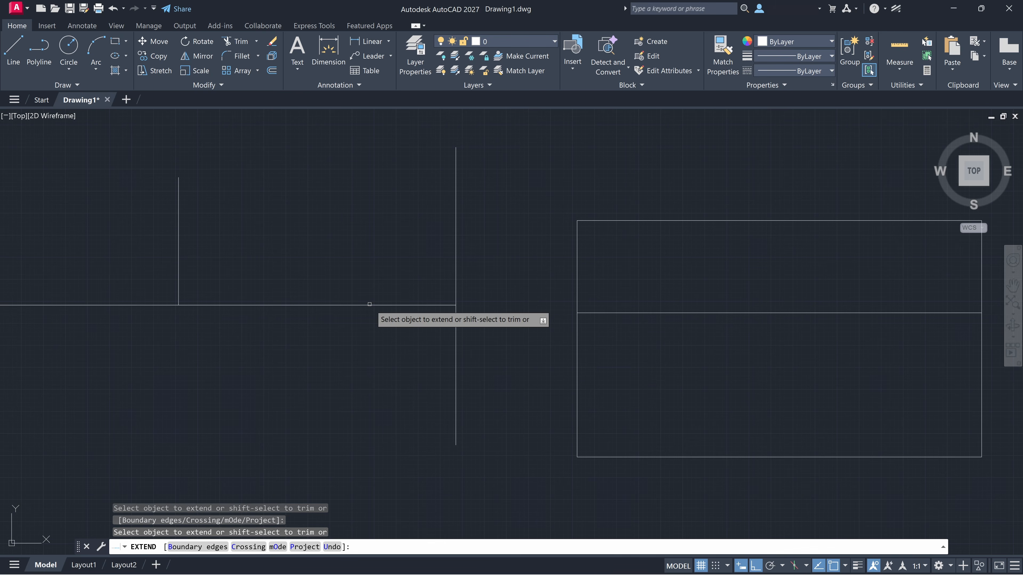
right_click(469, 287)
click(478, 291)
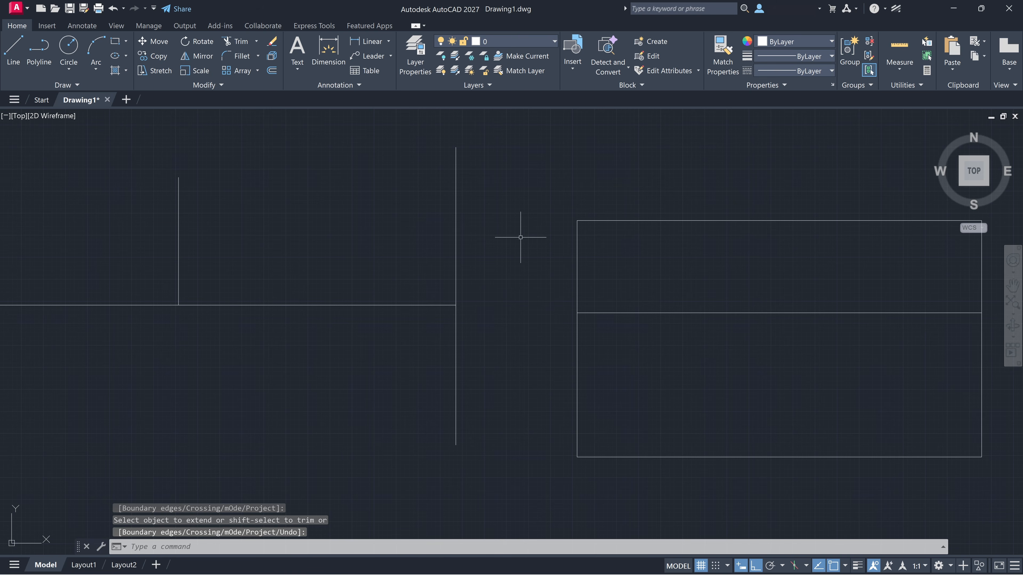